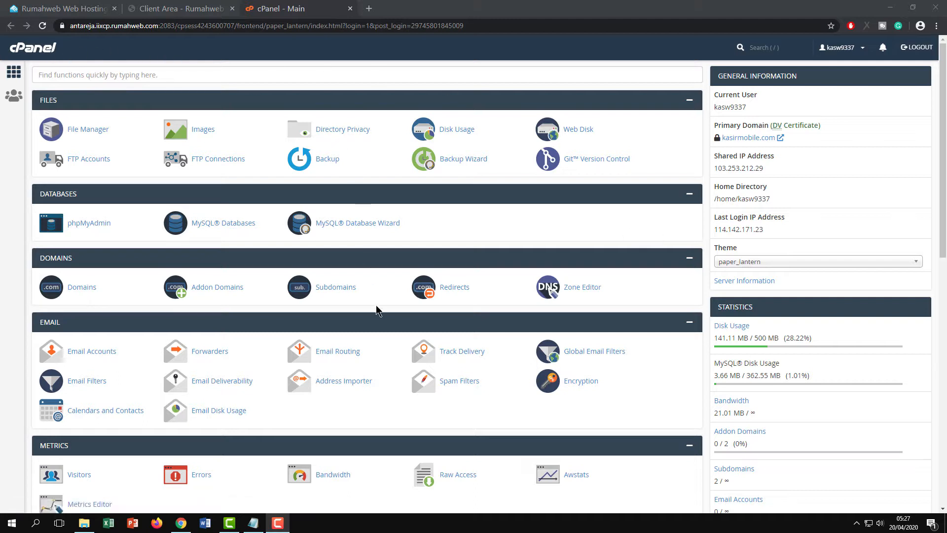
Create the subdomain pos.kasirmobile.com with document root public_html/pos, then return to the cPanel home
left_click(334, 290)
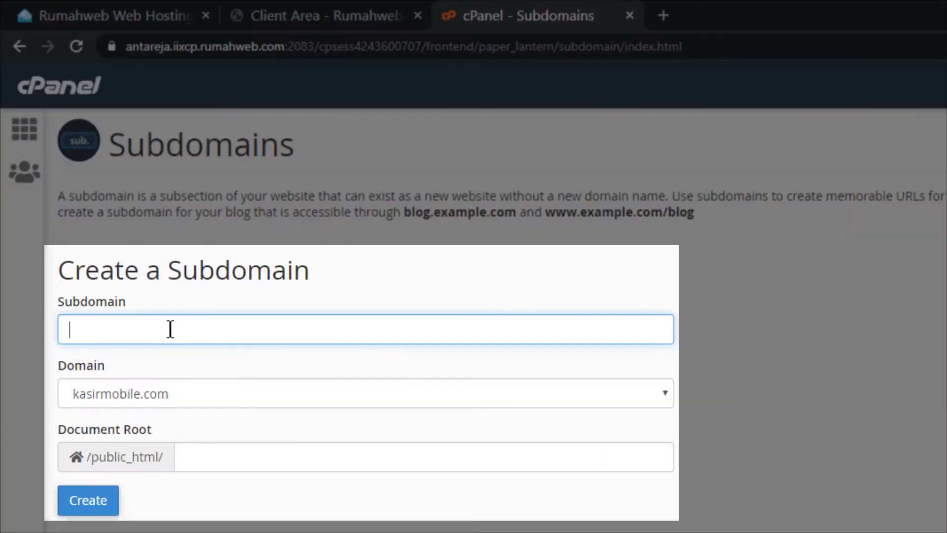
type("pos")
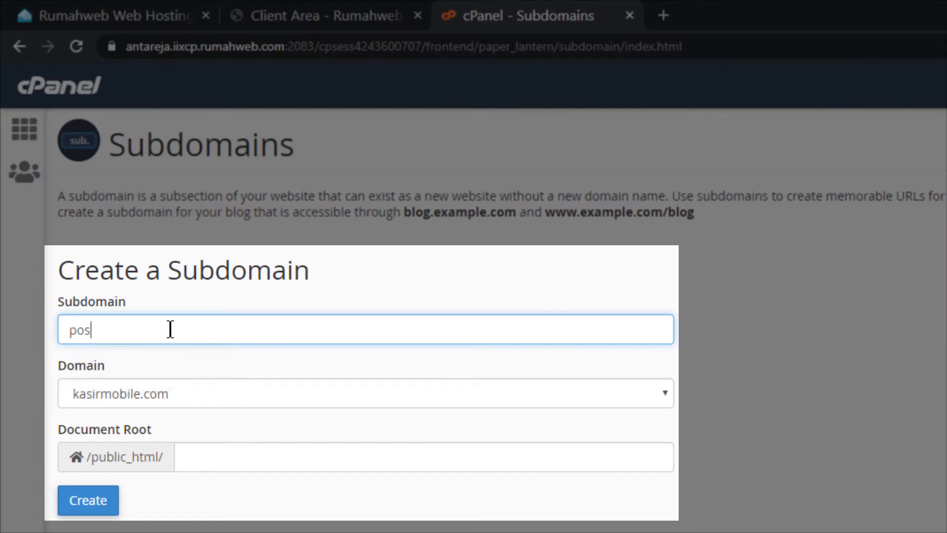
left_click(234, 452)
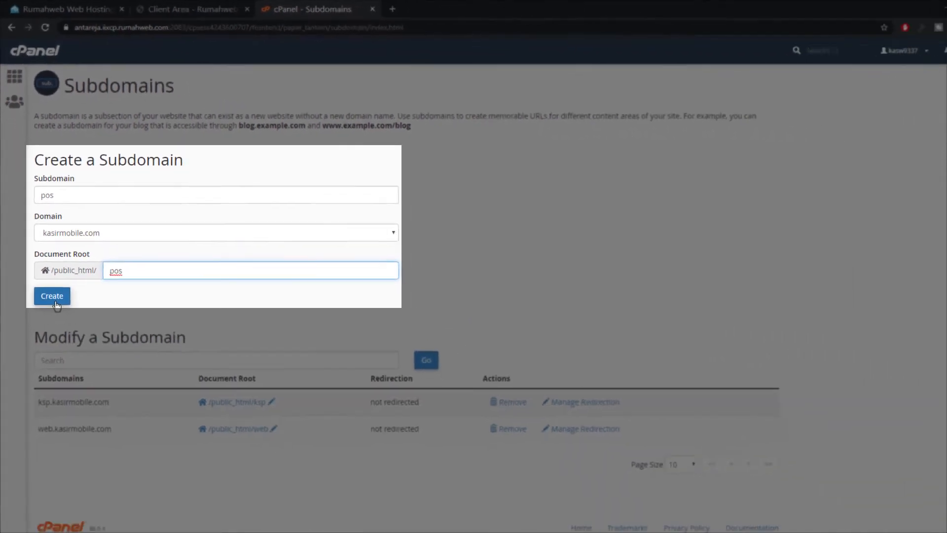
left_click(83, 471)
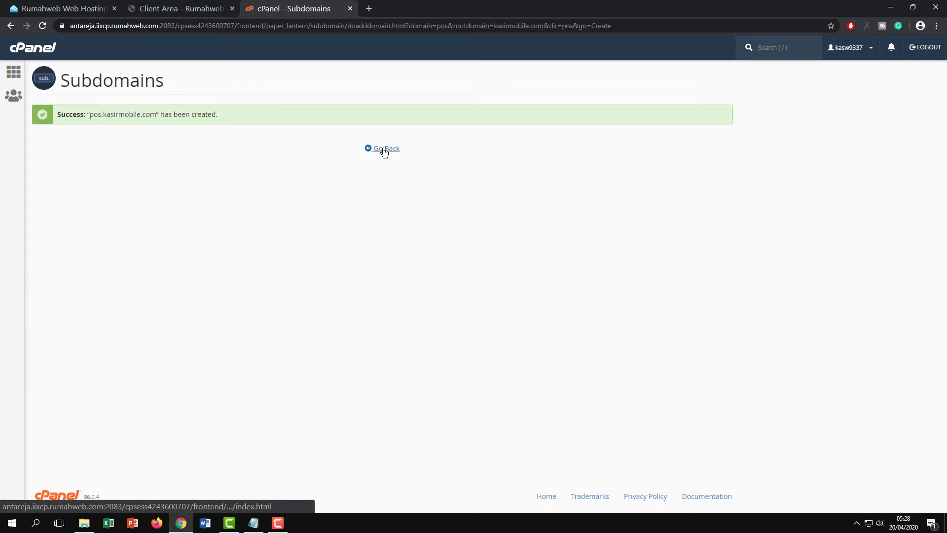
left_click(384, 151)
left_click(15, 72)
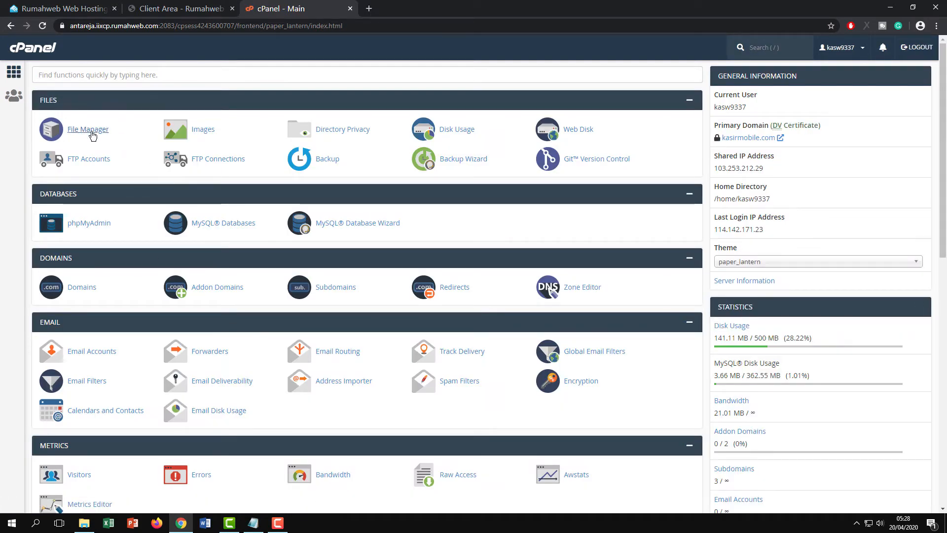
In File Manager, create a folder named kasir inside public_html/pos
left_click(91, 130)
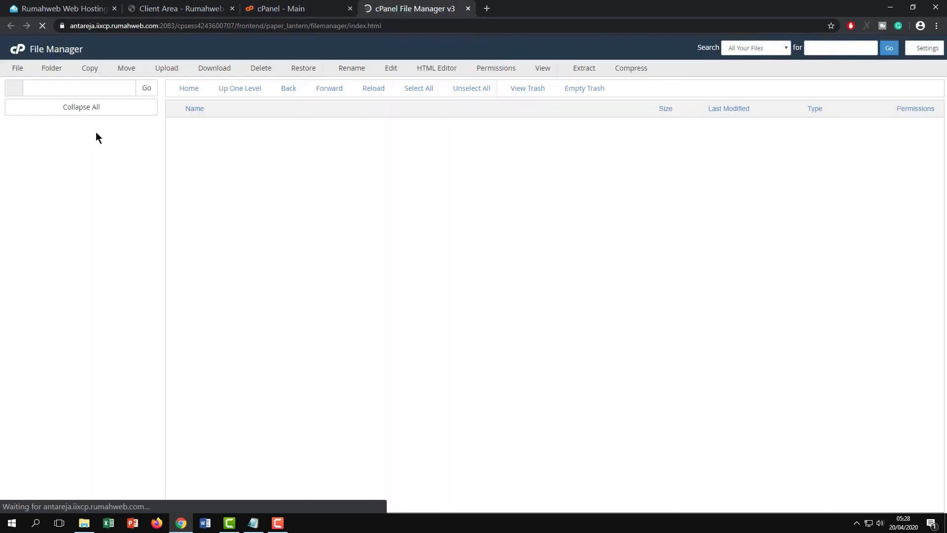
left_click(51, 256)
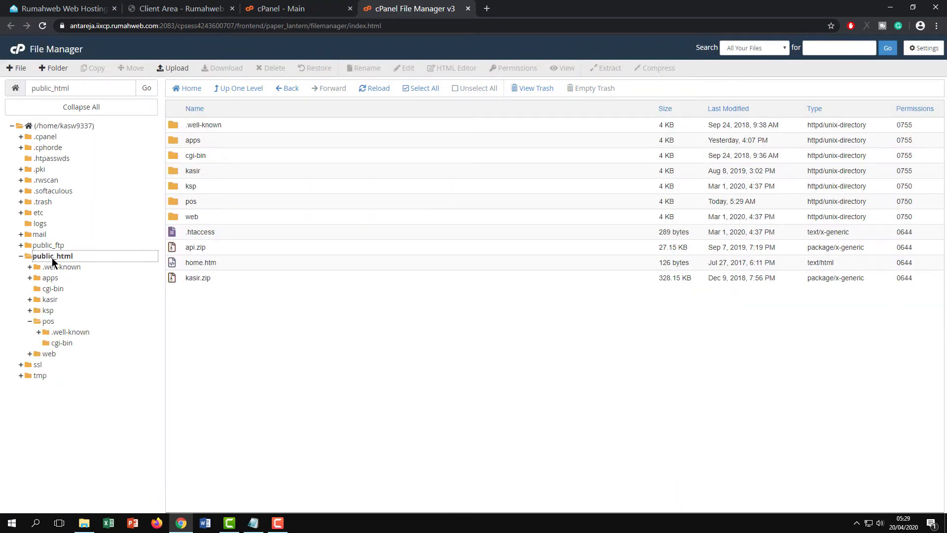
left_click(45, 321)
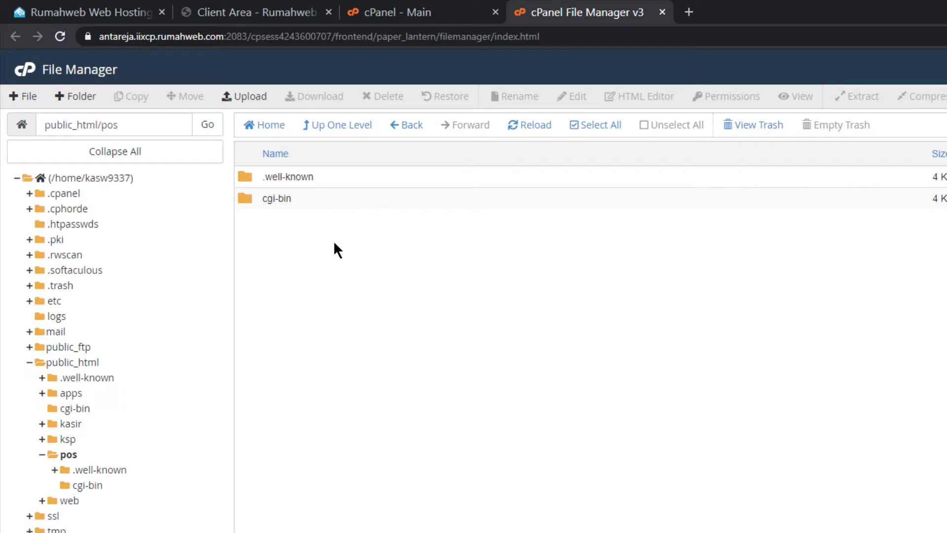
left_click(75, 97)
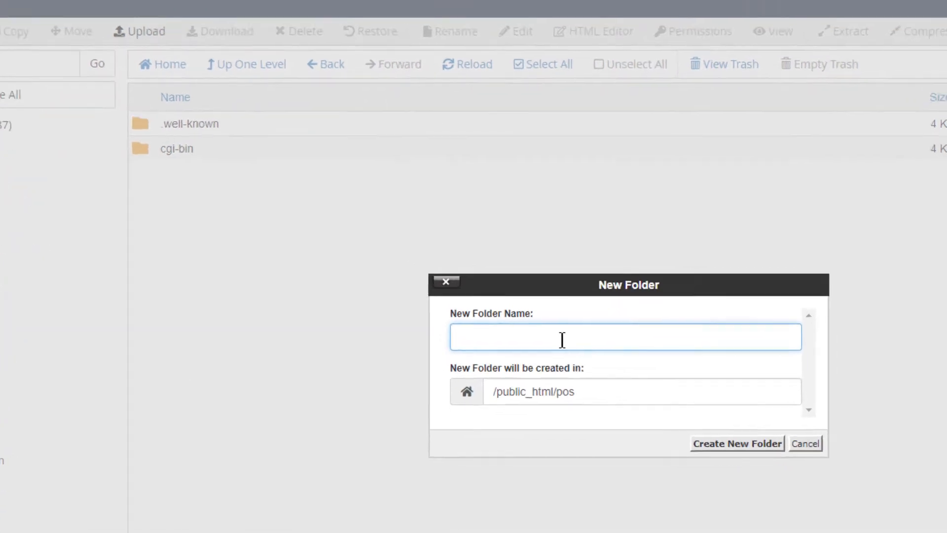
type("kasir")
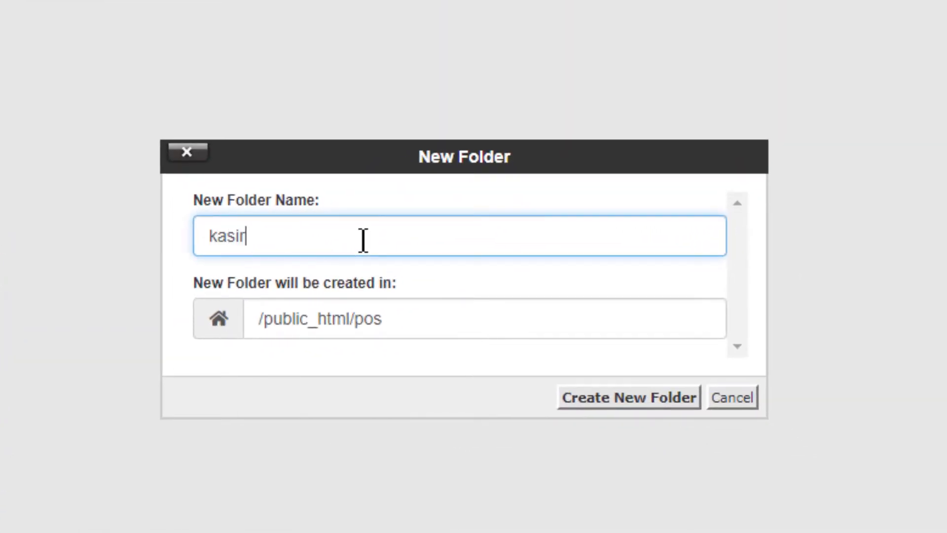
left_click(637, 400)
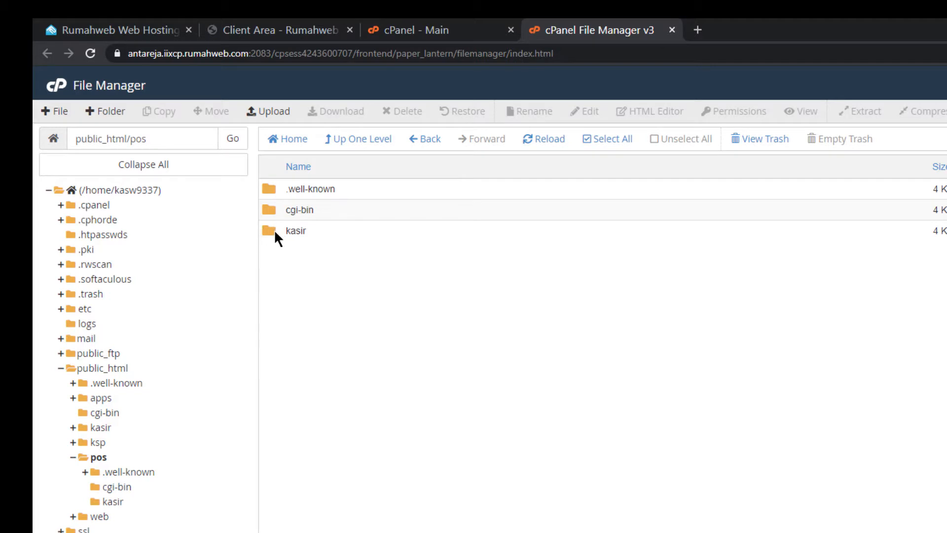
Create an uploads folder inside the kasir folder
double_click(275, 232)
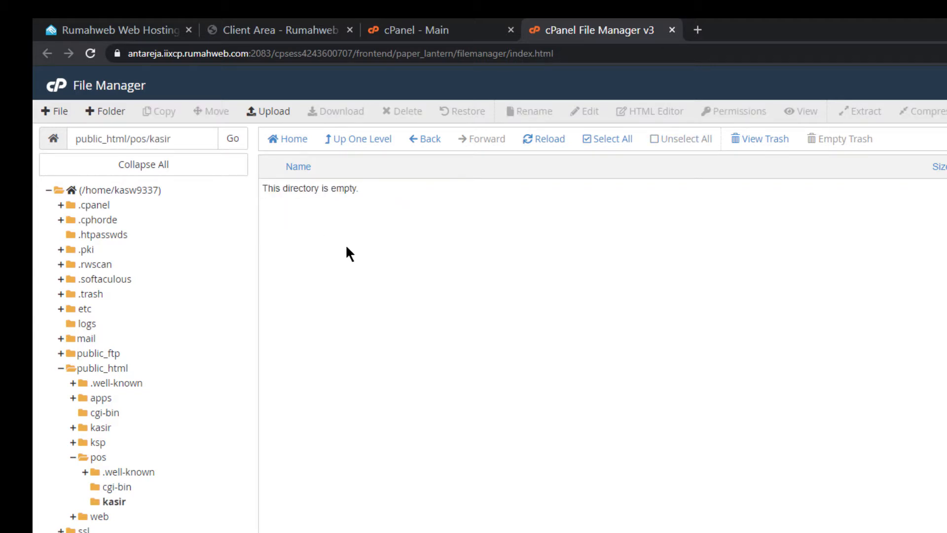
left_click(103, 111)
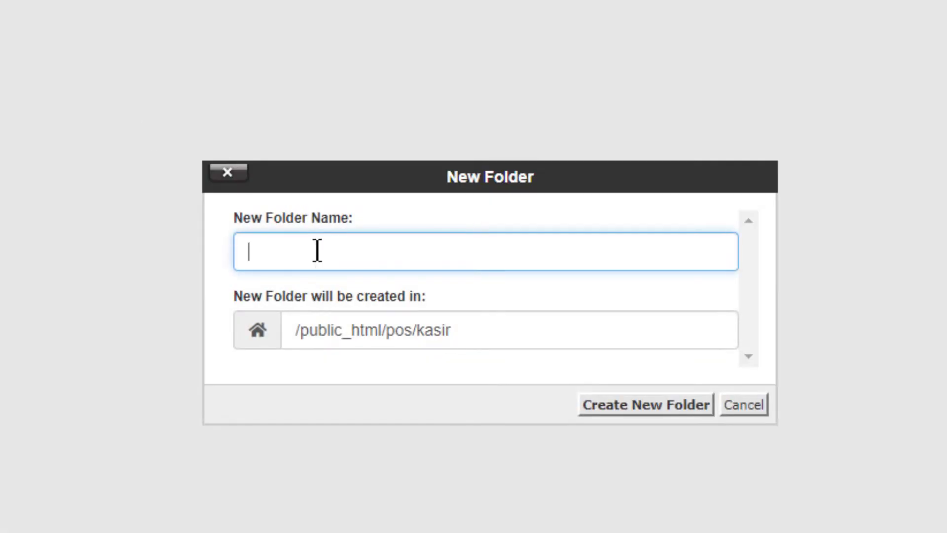
type("uploads")
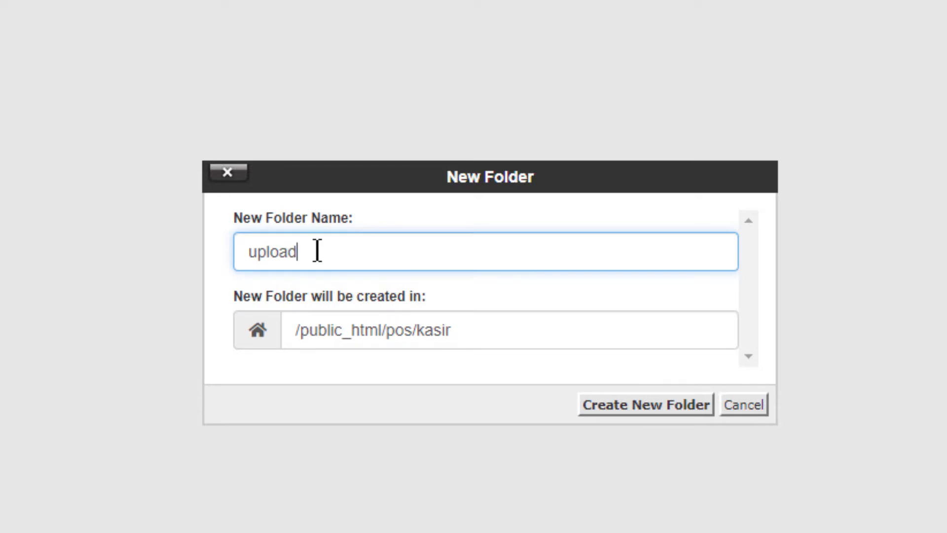
left_click(656, 413)
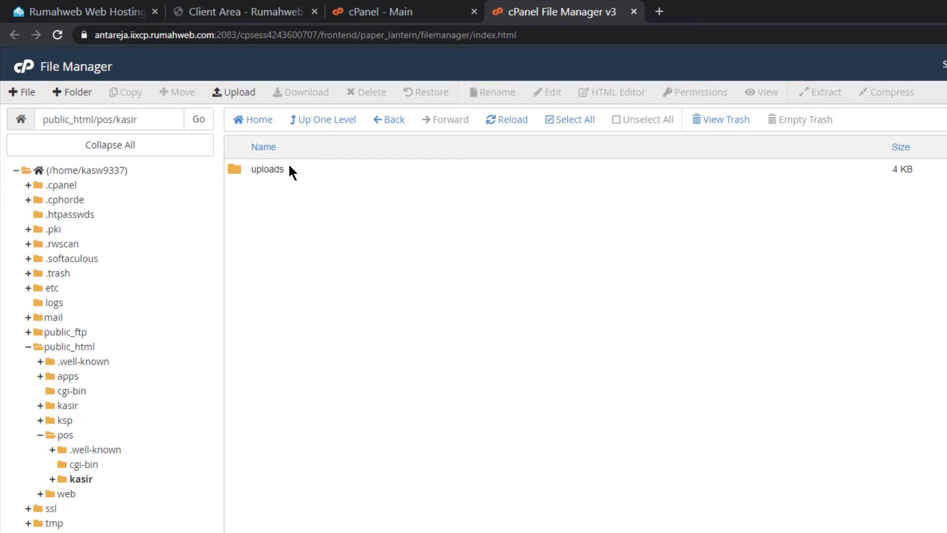
left_click(234, 92)
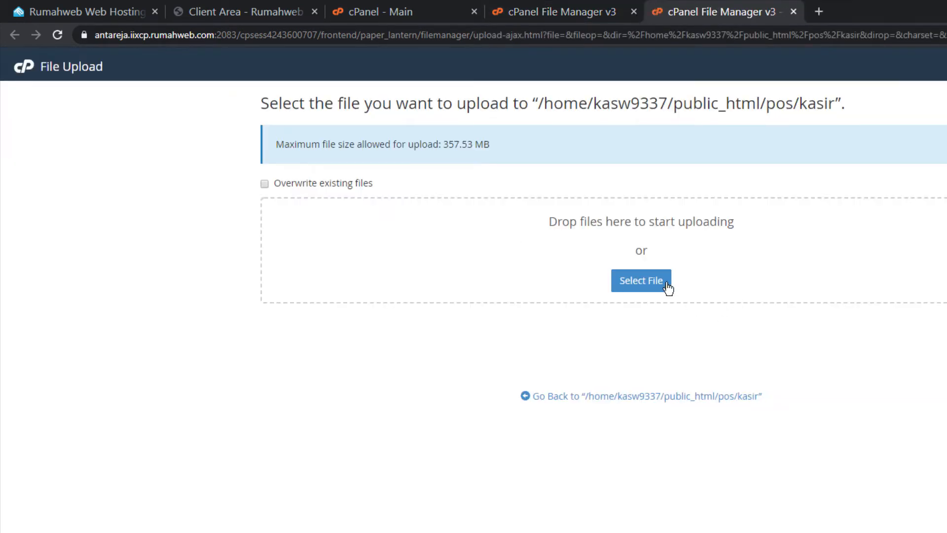
Upload api.zip from G:\Aplikasi Kasir Android into public_html/pos/kasir and return to the folder
left_click(650, 286)
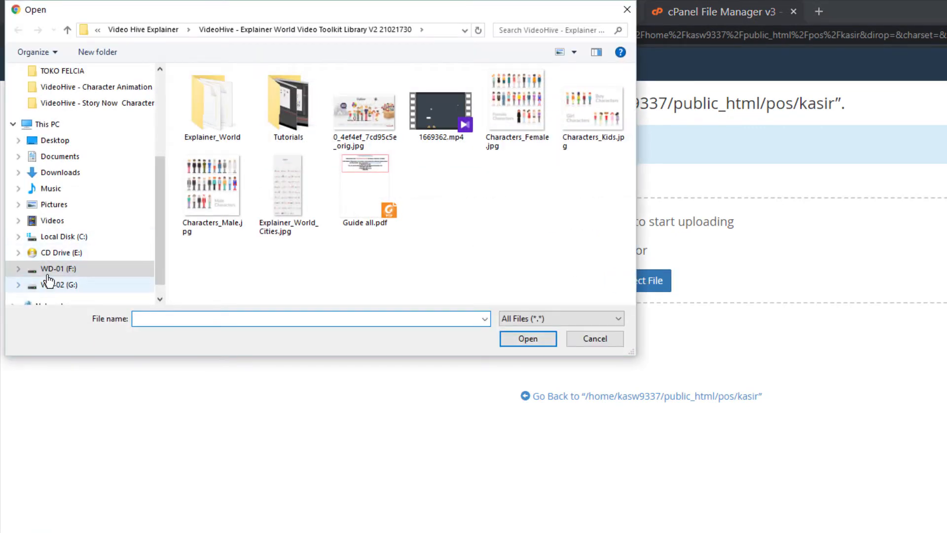
left_click(63, 286)
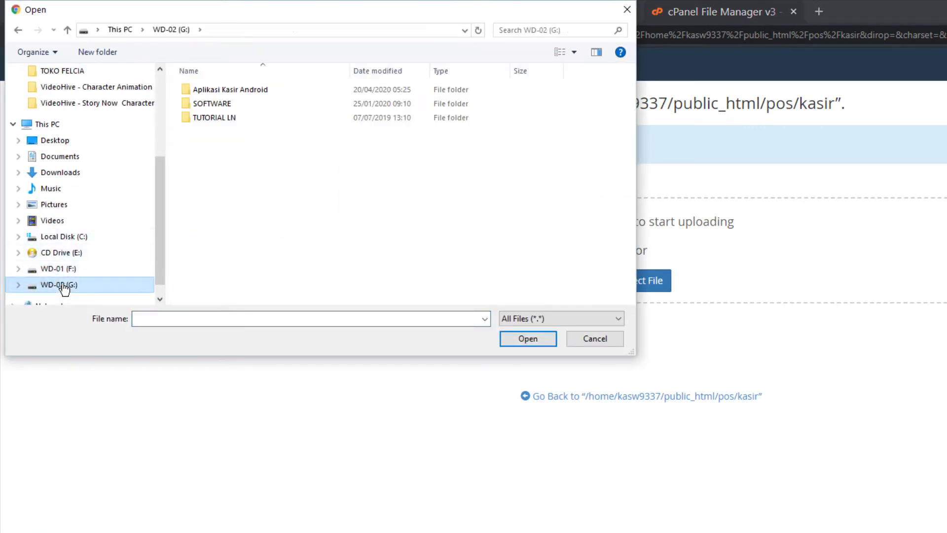
double_click(216, 90)
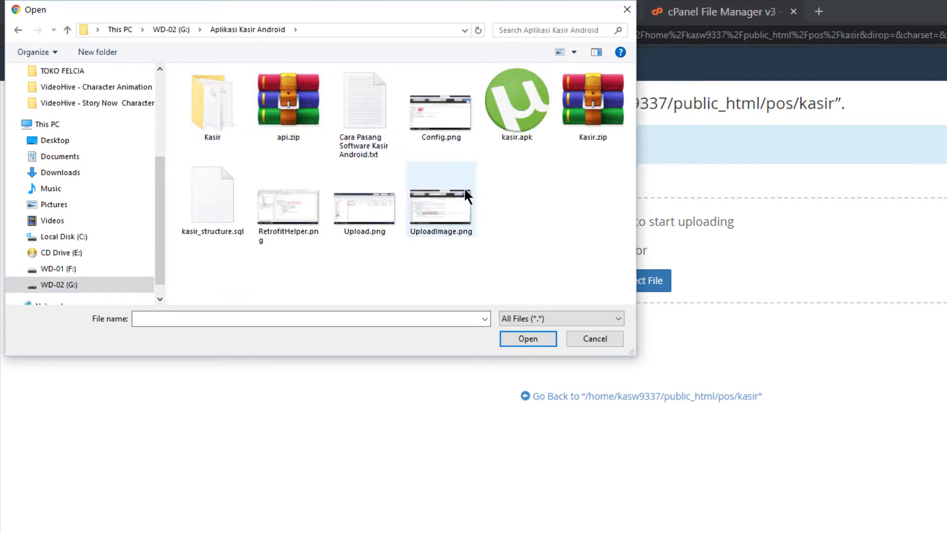
left_click(270, 102)
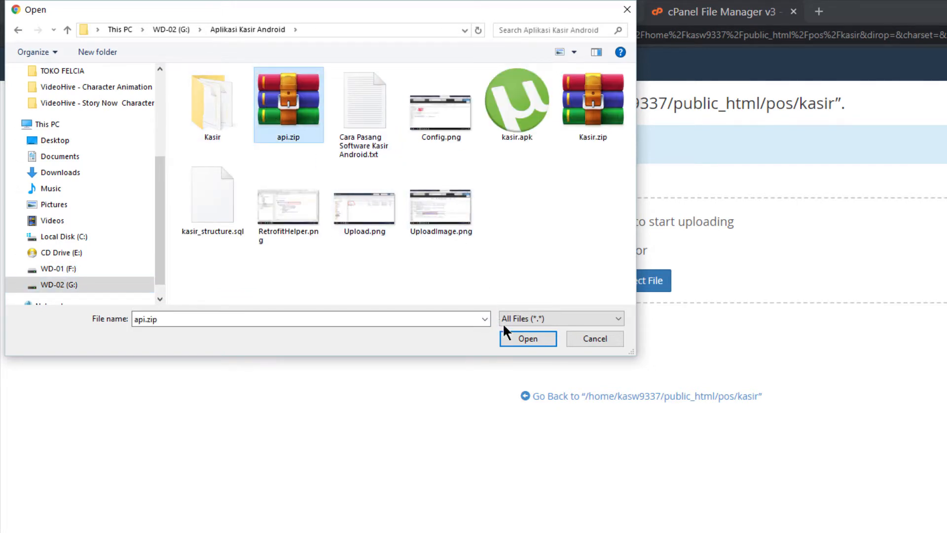
left_click(509, 335)
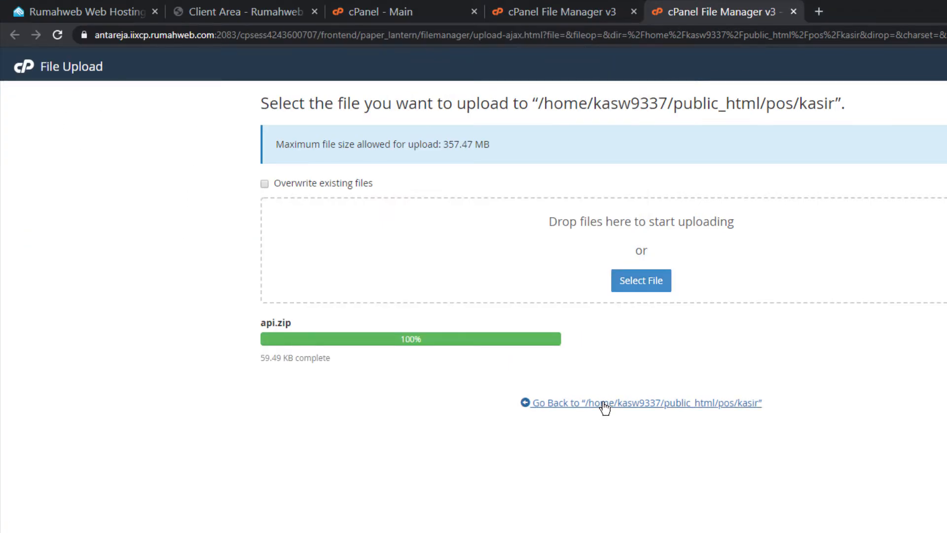
left_click(605, 404)
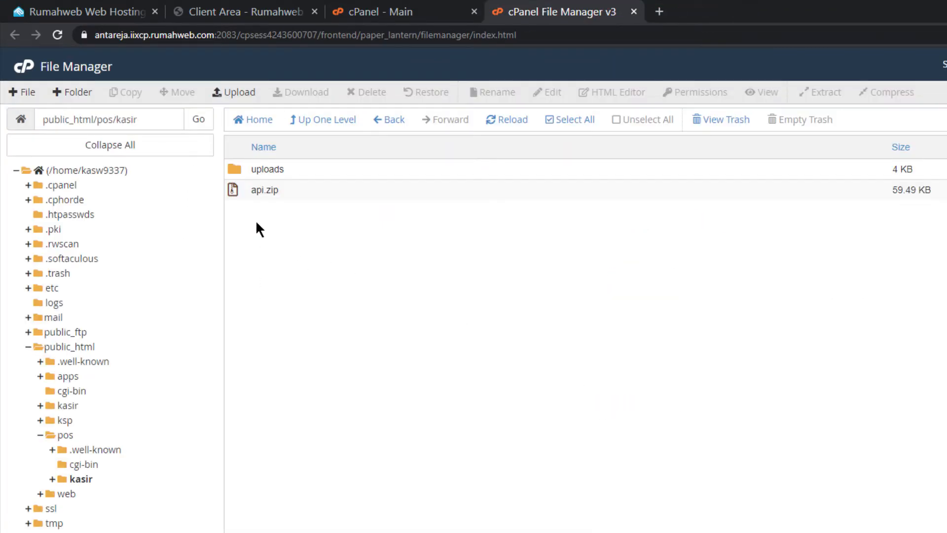
Extract api.zip into the kasir folder, producing an api folder of PHP scripts
left_click(244, 196)
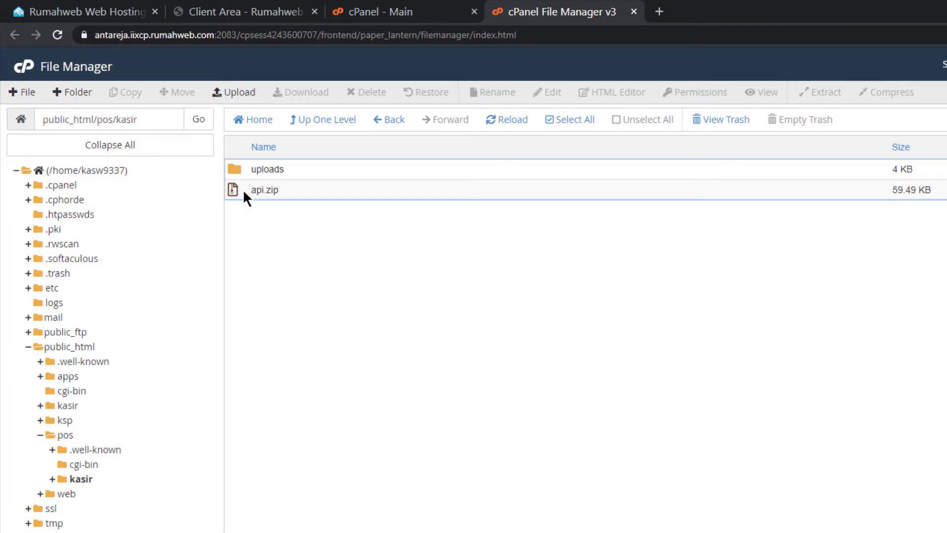
right_click(244, 193)
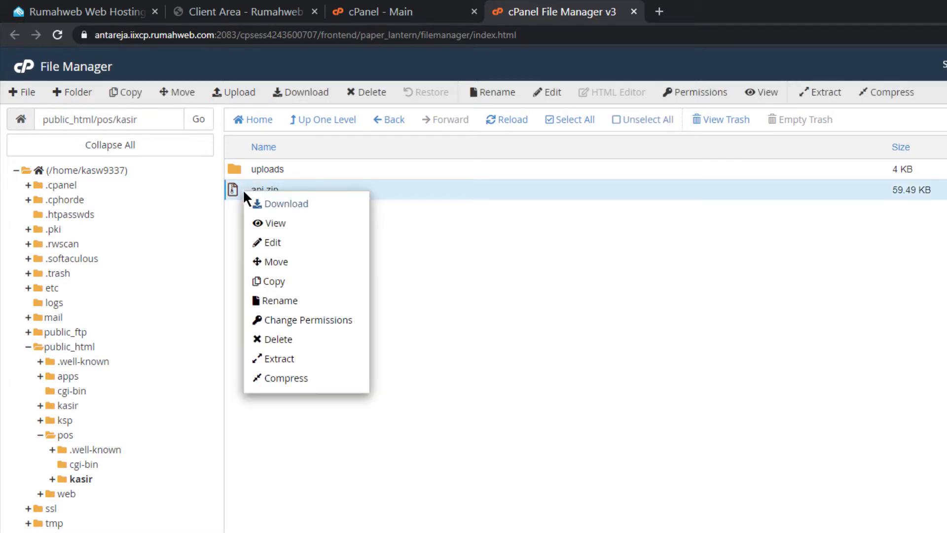
left_click(296, 359)
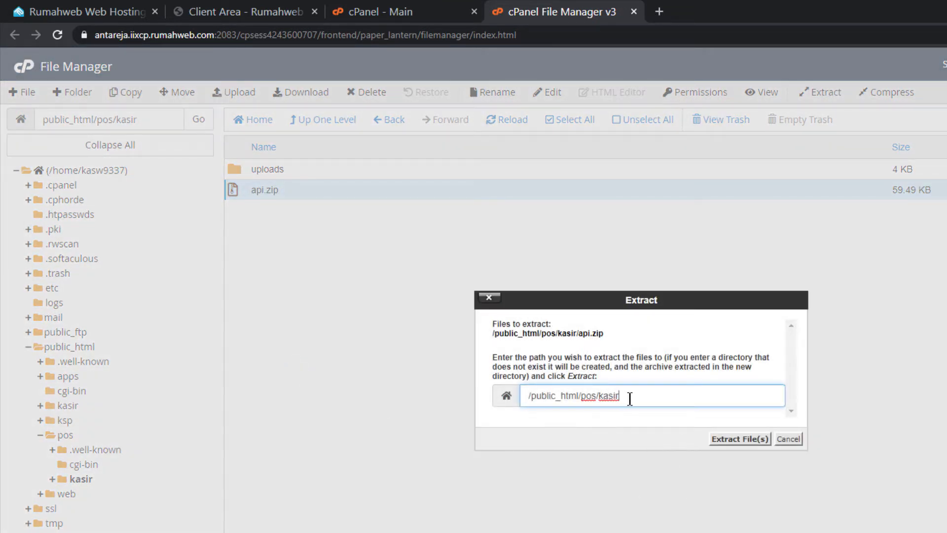
left_click(746, 440)
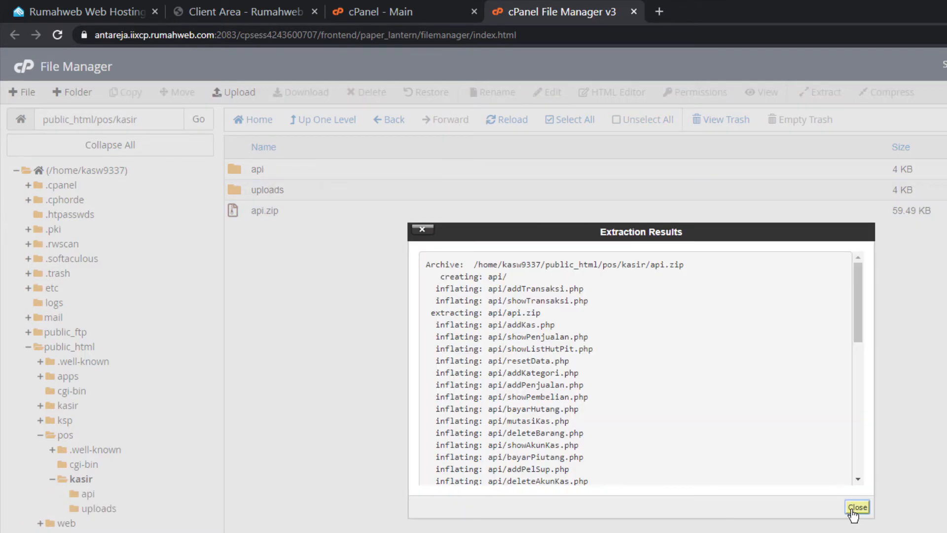
left_click(857, 507)
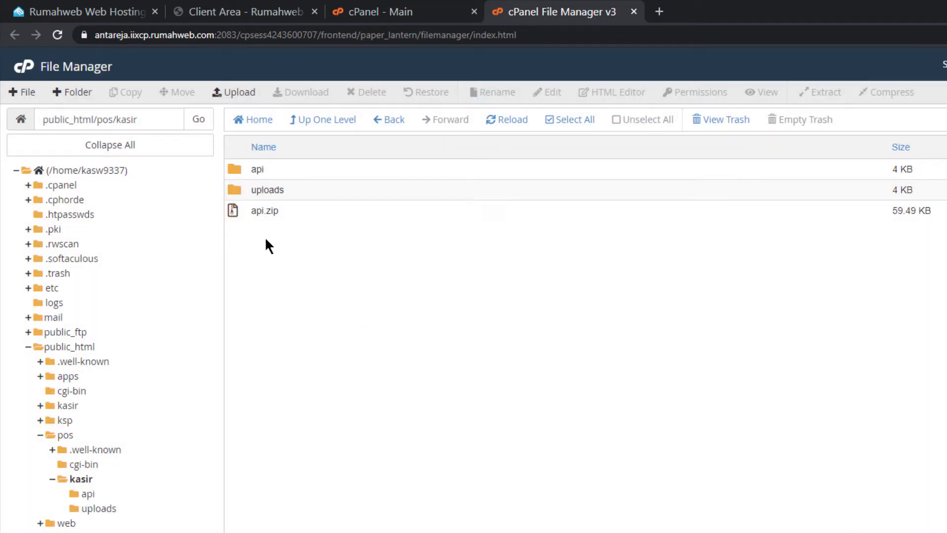
Delete the api.zip archive, leaving kasir with only api and uploads
left_click(243, 216)
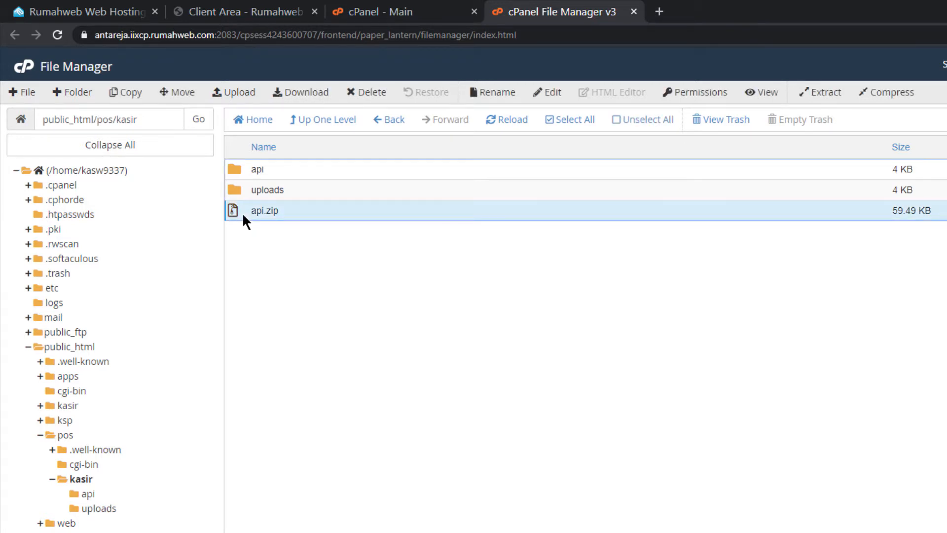
left_click(362, 92)
left_click(748, 414)
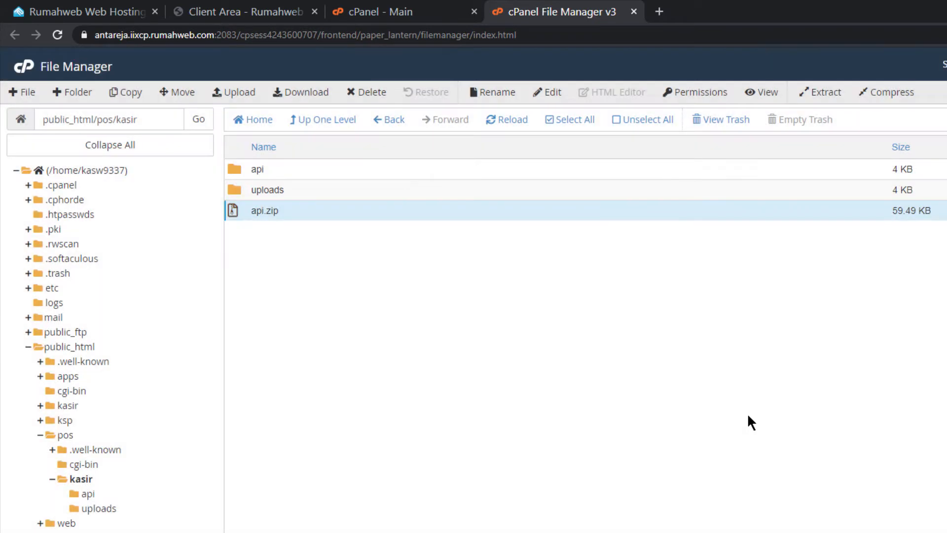
left_click(392, 14)
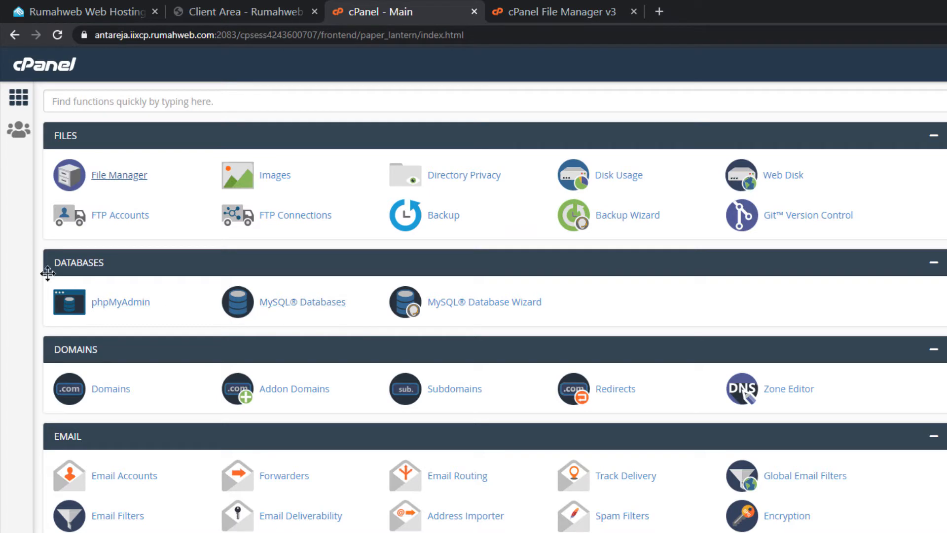
On the MySQL Databases page, create database kasw9337_dbpos by entering the name dbpos
left_click(296, 314)
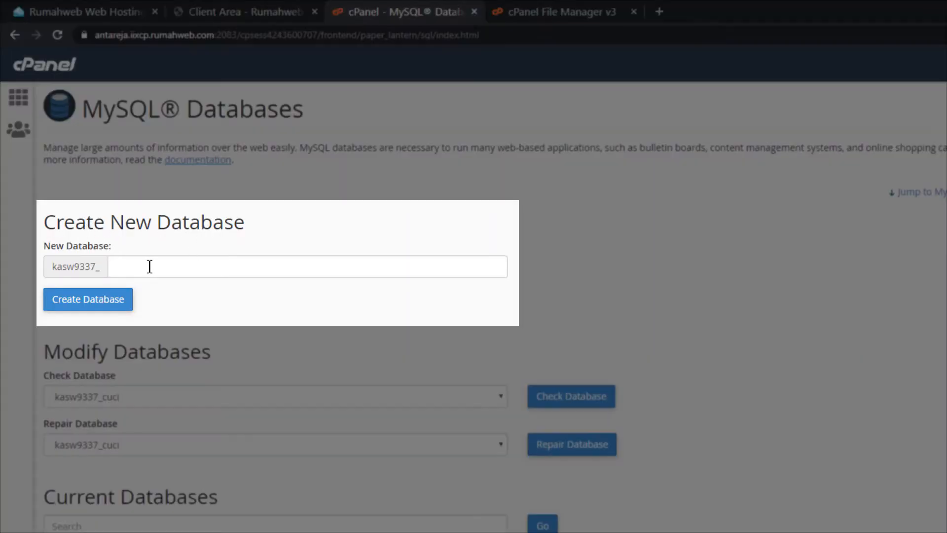
left_click(150, 267)
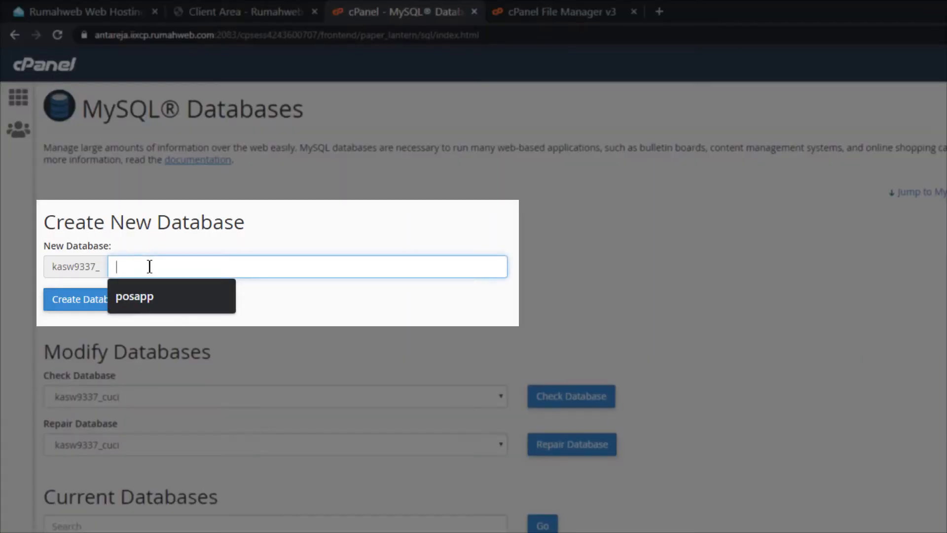
left_click(351, 214)
left_click(214, 264)
type("db")
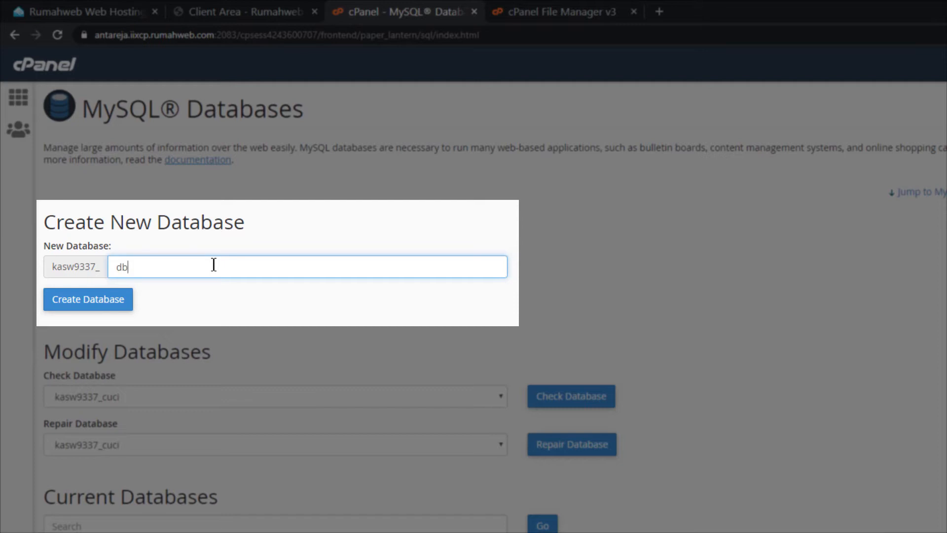
type("pos")
left_click(76, 308)
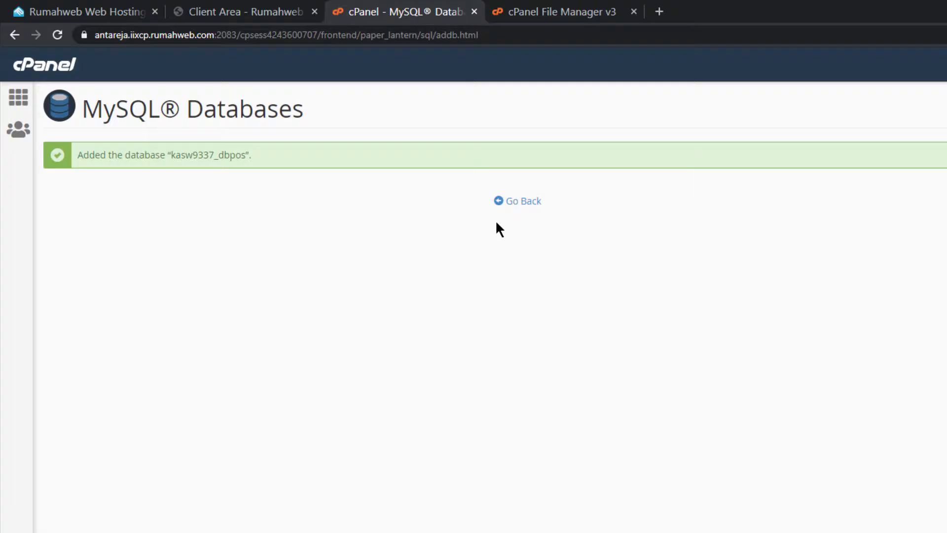
left_click(519, 208)
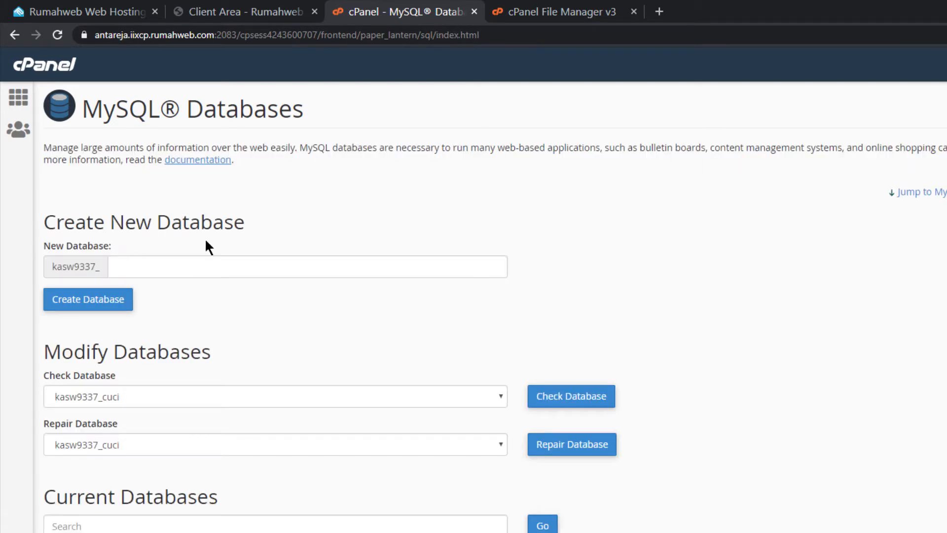
scroll(337, 292, "down", 15)
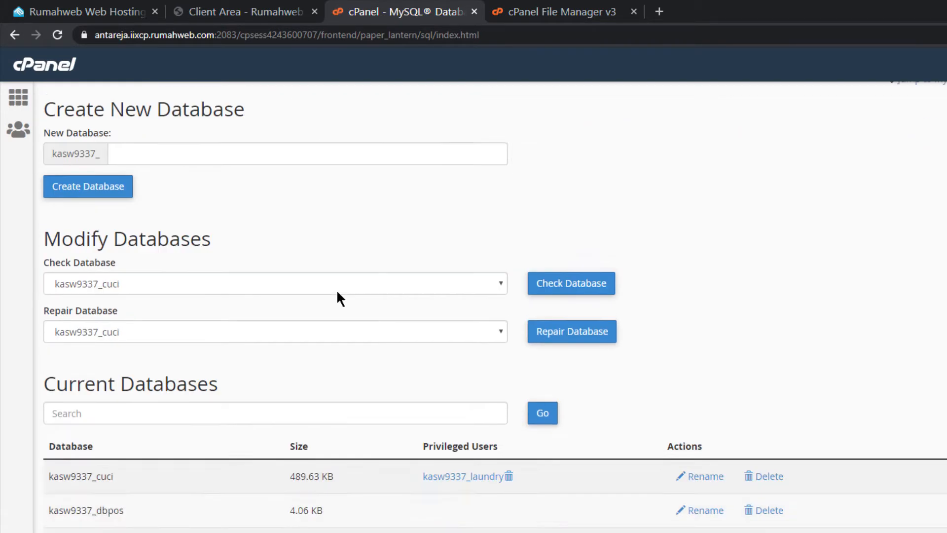
scroll(263, 296, "up", 3)
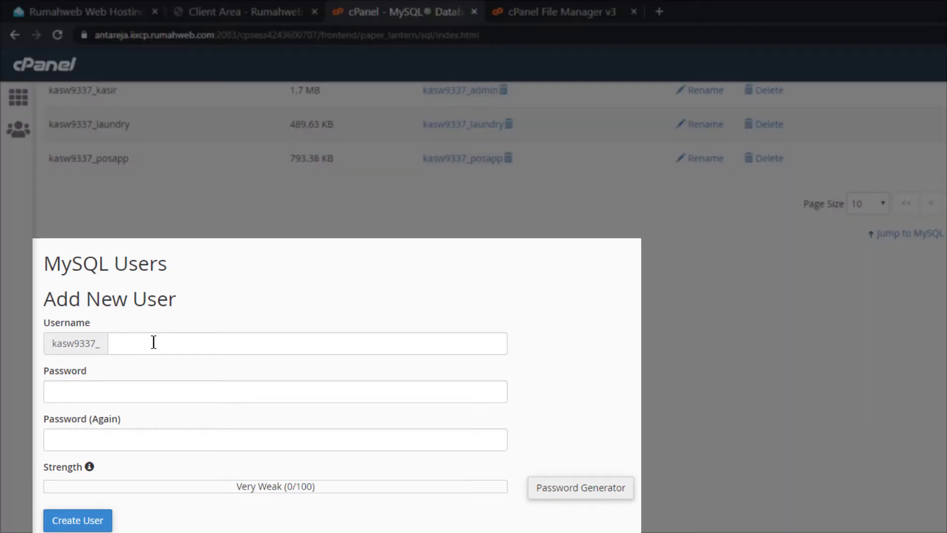
Add MySQL user kasw9337_userpos with username userpos and the account password entered twice
left_click(153, 342)
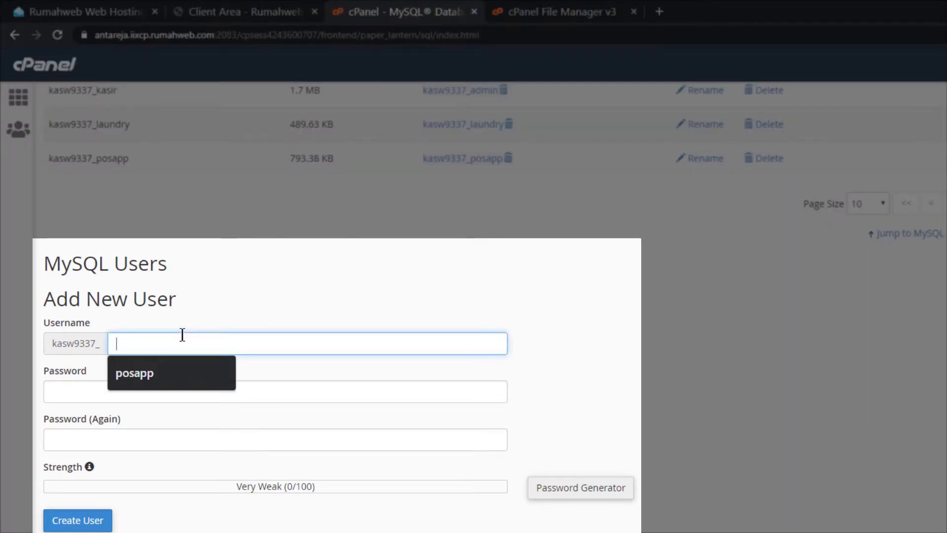
type("user")
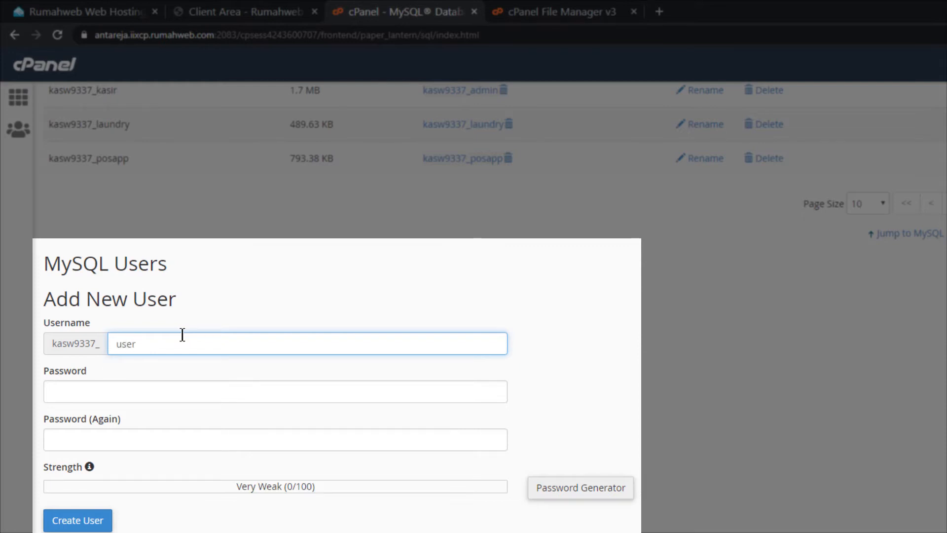
type("pos")
left_click(140, 393)
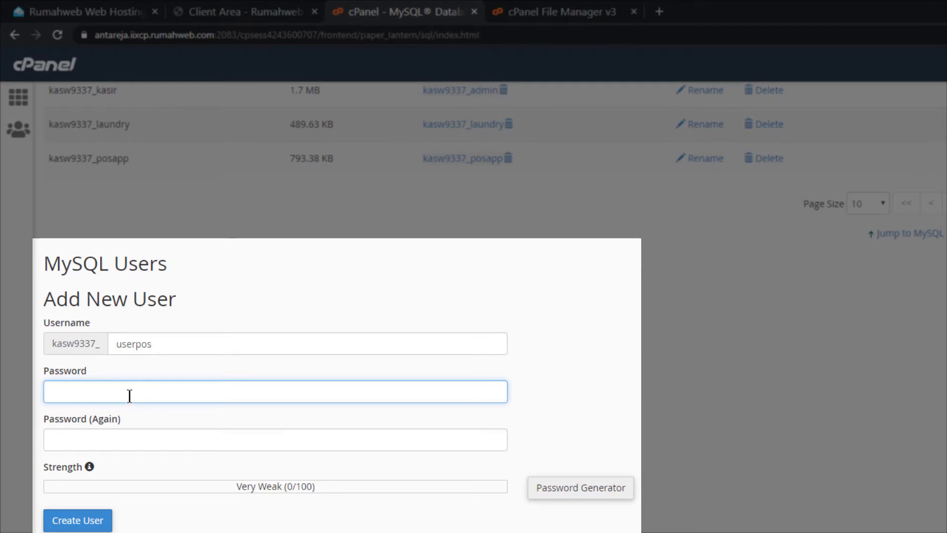
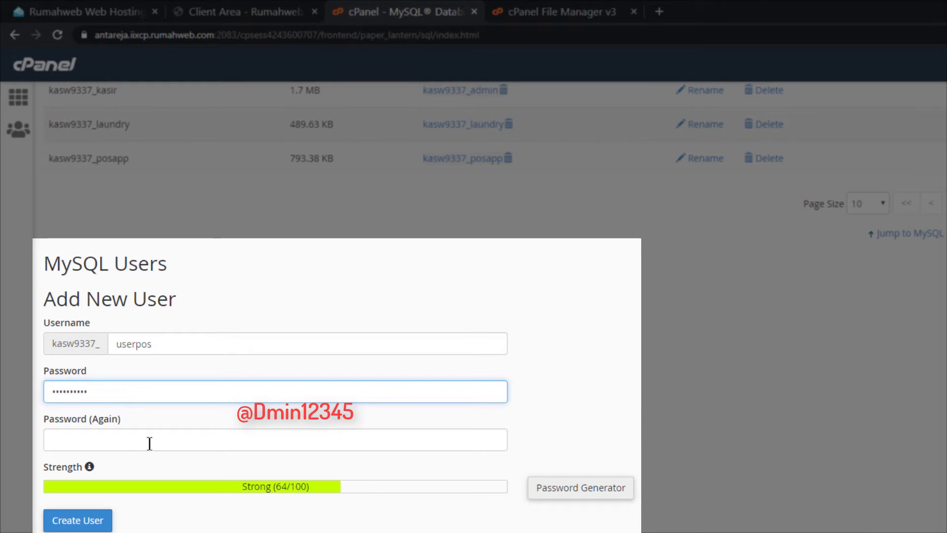
left_click(149, 442)
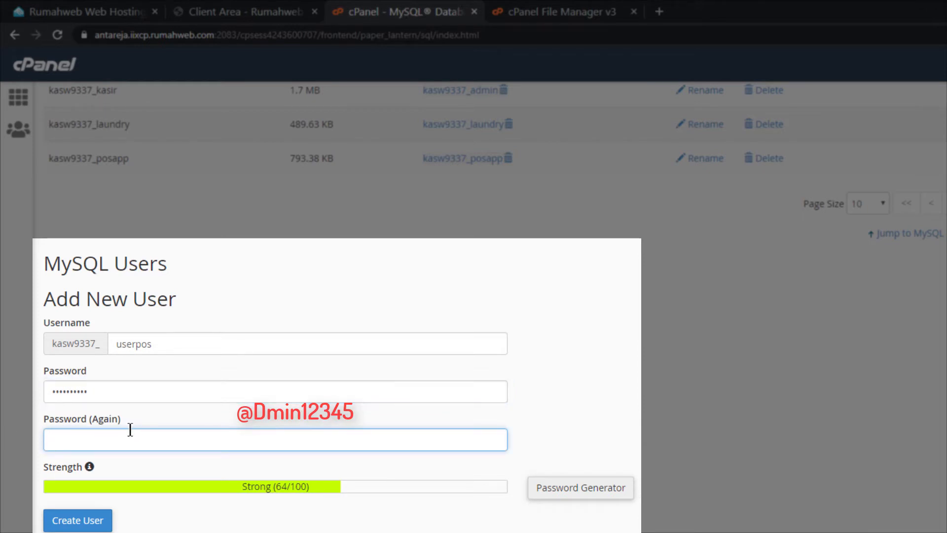
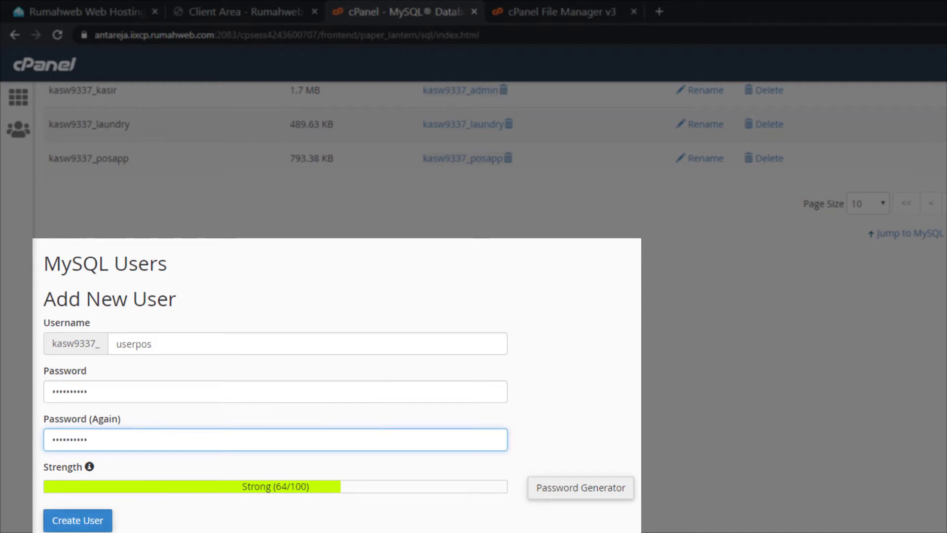
left_click(72, 525)
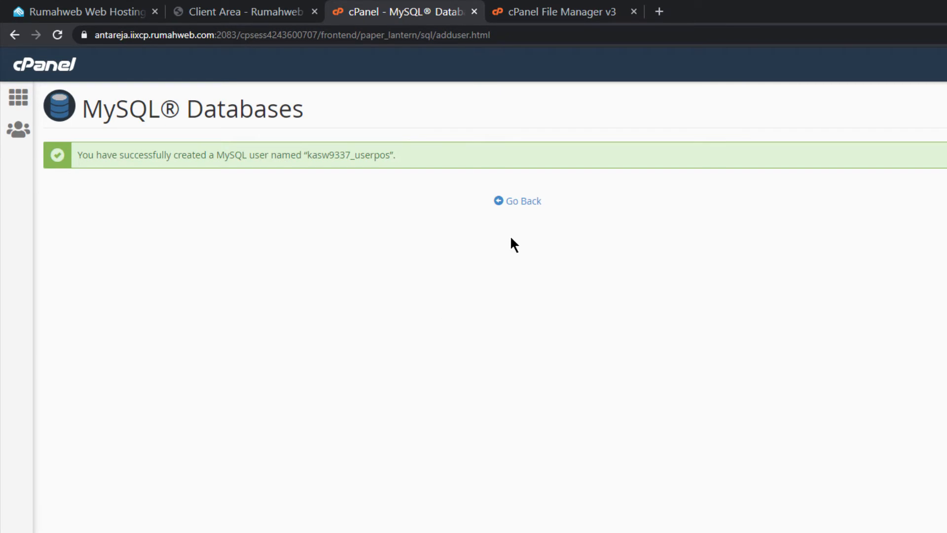
Under Add User To Database, pair user kasw9337_userpos with database kasw9337_dbpos
left_click(520, 207)
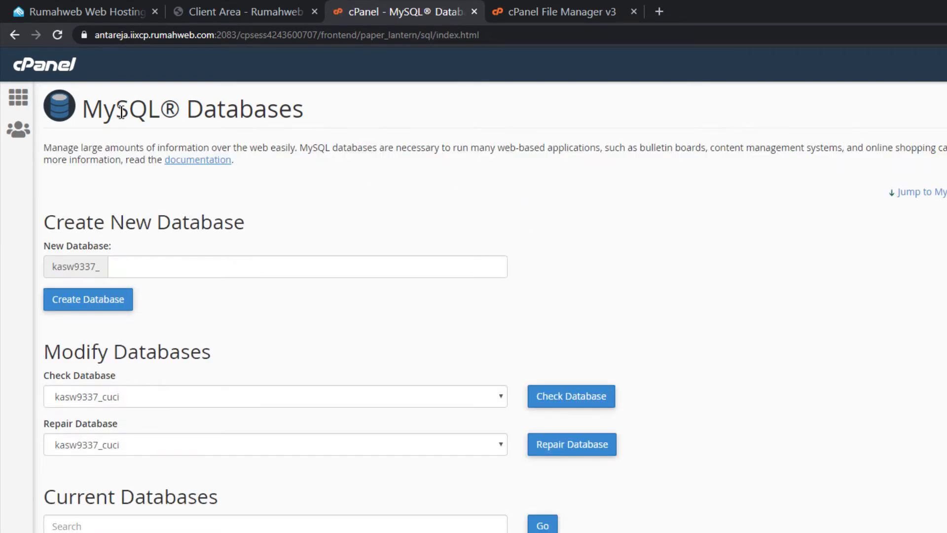
scroll(276, 394, "down", 12)
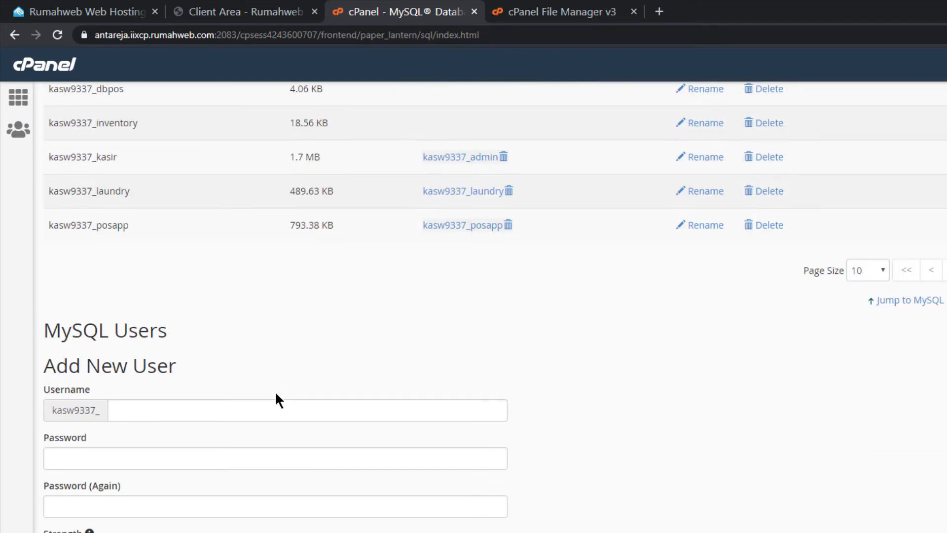
scroll(276, 394, "down", 3)
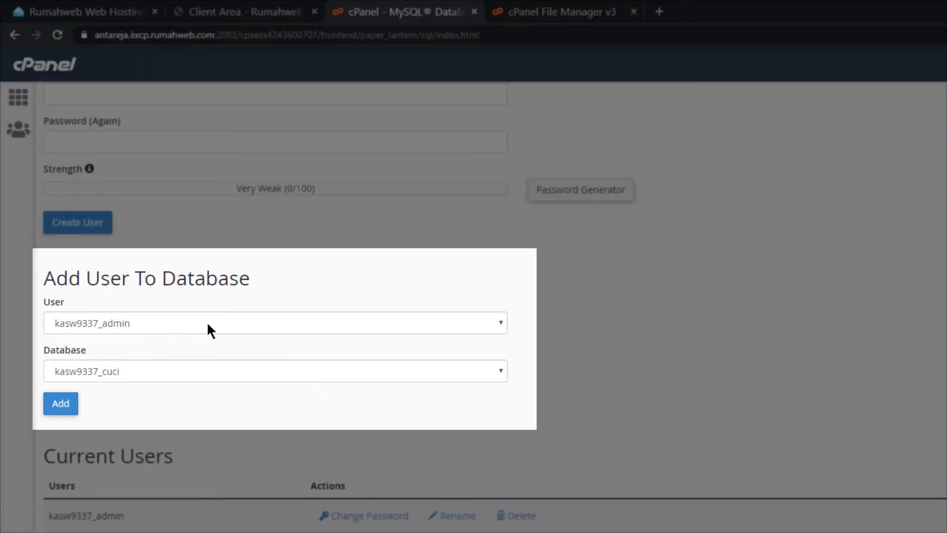
left_click(279, 319)
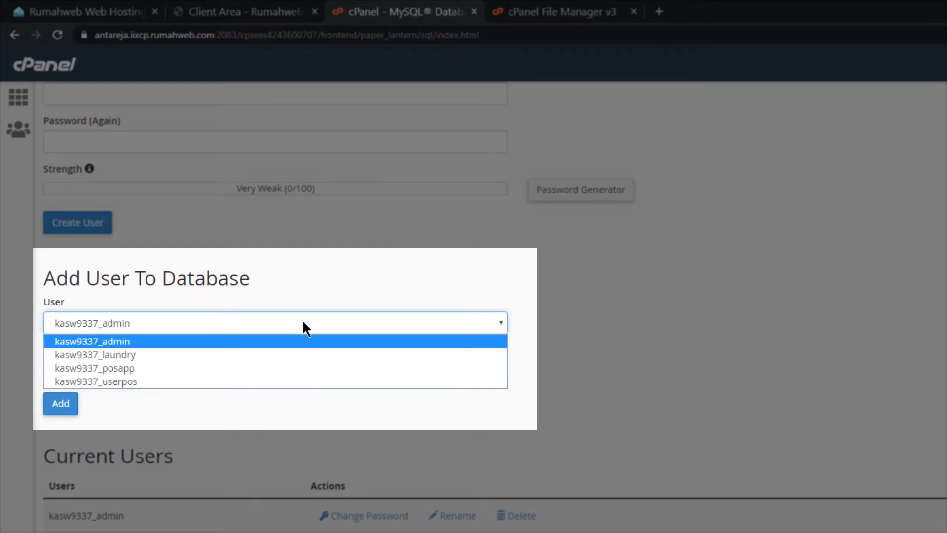
left_click(118, 383)
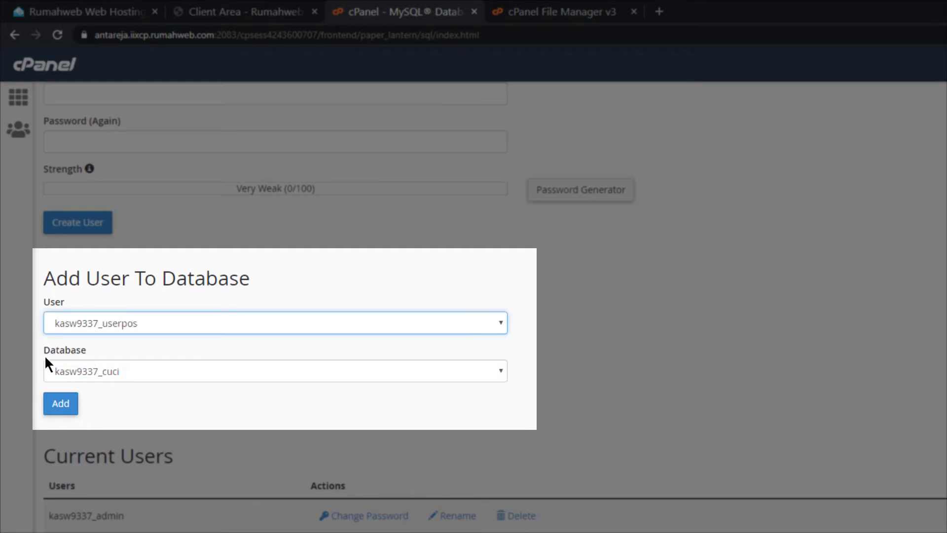
left_click(232, 372)
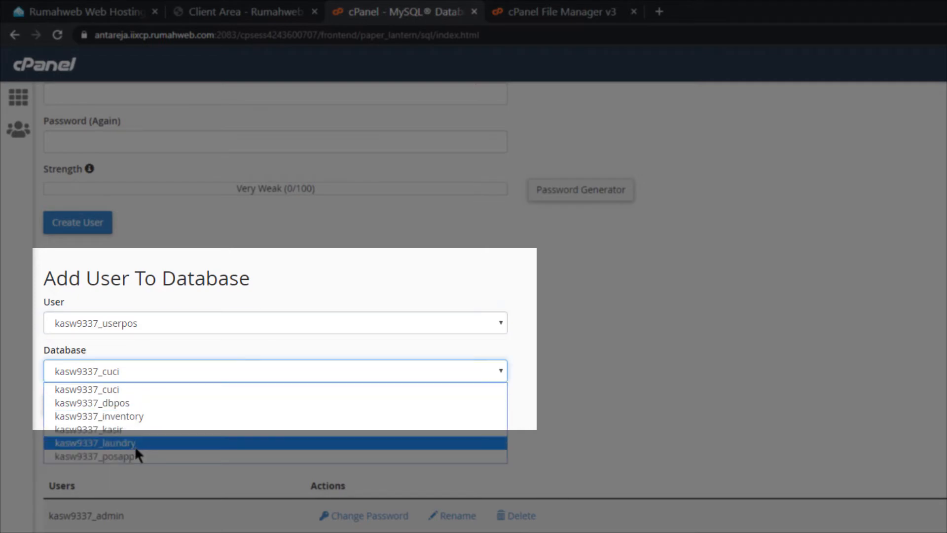
left_click(131, 404)
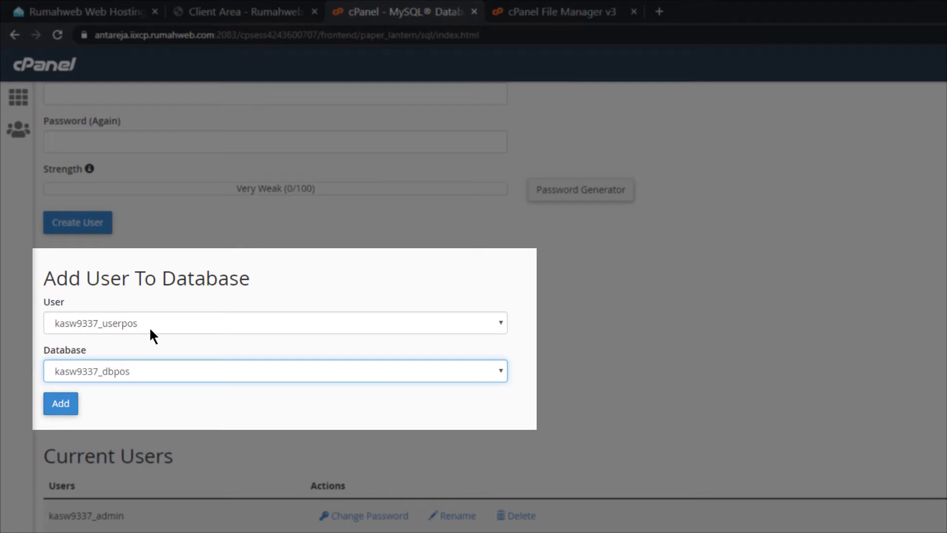
left_click(60, 403)
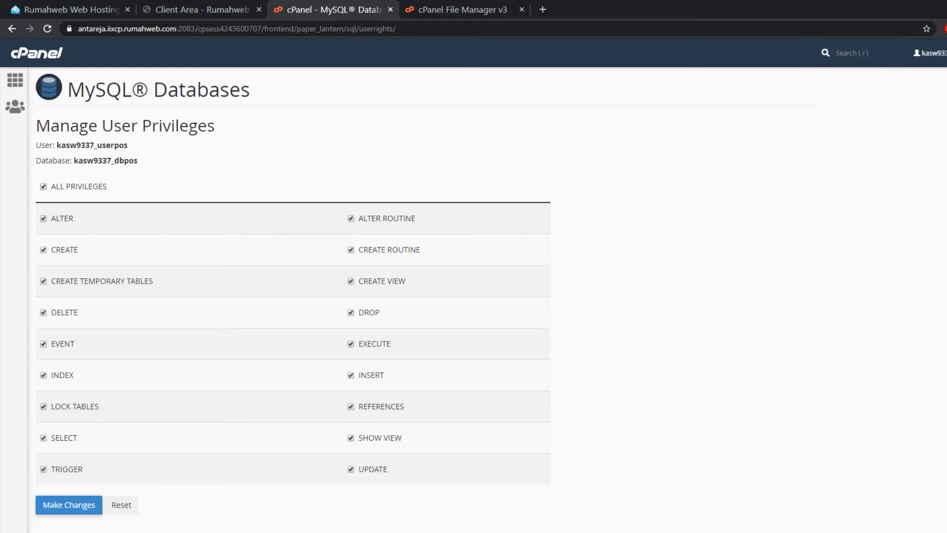
Save ALL PRIVILEGES for kasw9337_userpos on kasw9337_dbpos and return to cPanel home
left_click(68, 507)
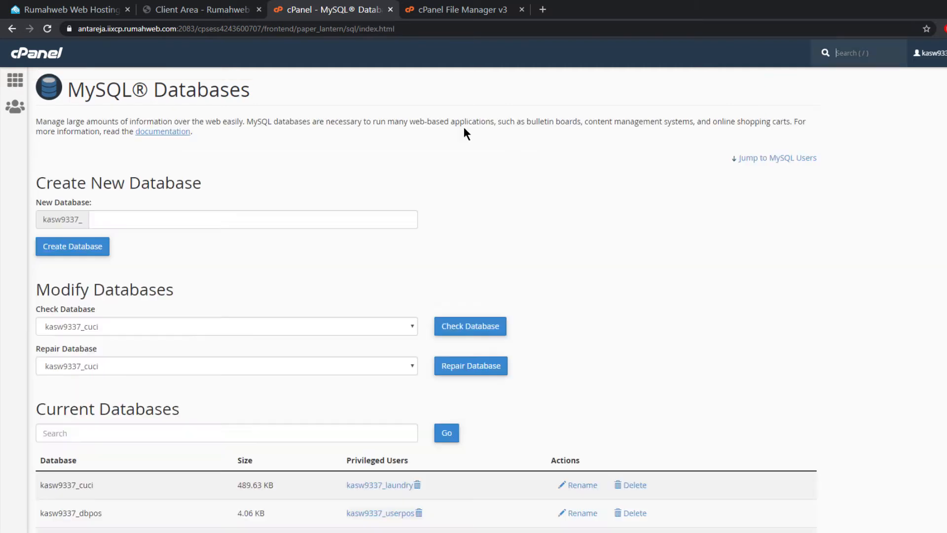
left_click(14, 82)
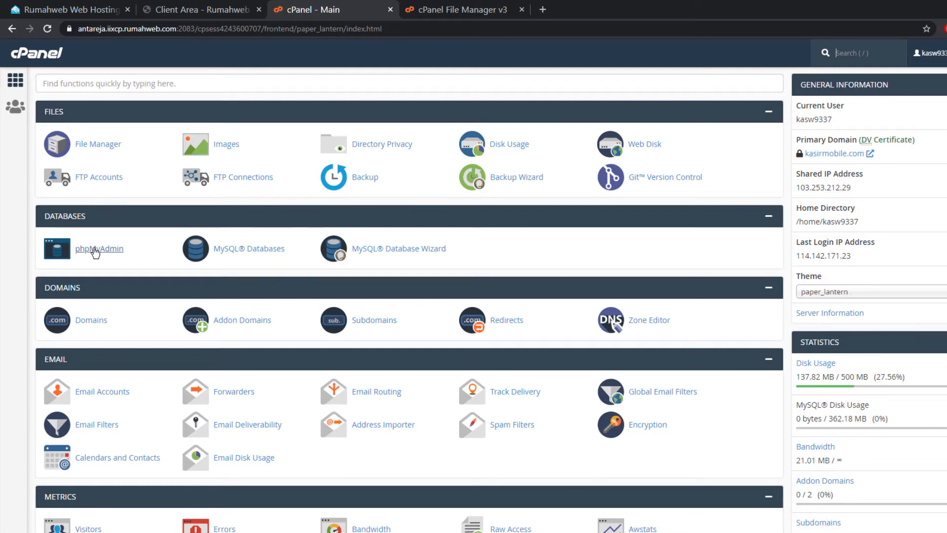
Open phpMyAdmin, select kasw9337_dbpos, and go to its Import page
left_click(95, 250)
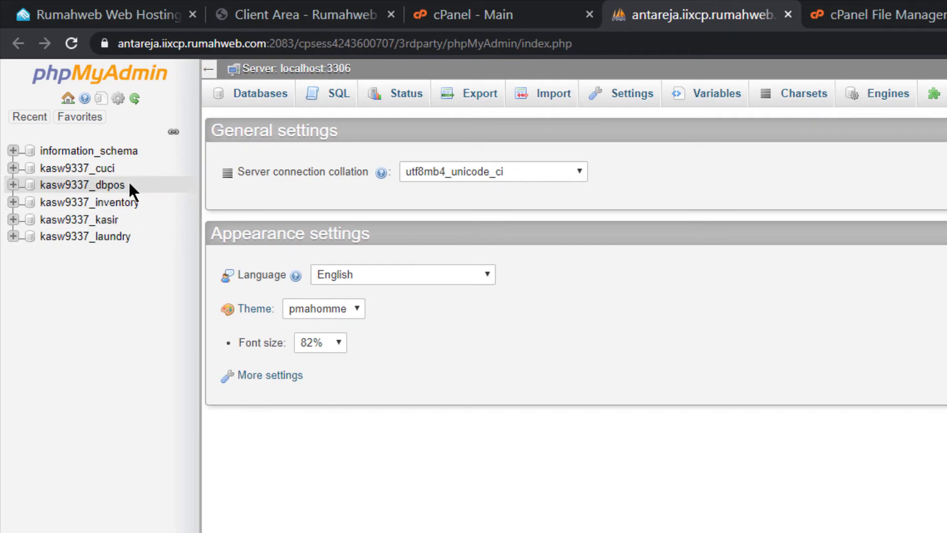
left_click(91, 187)
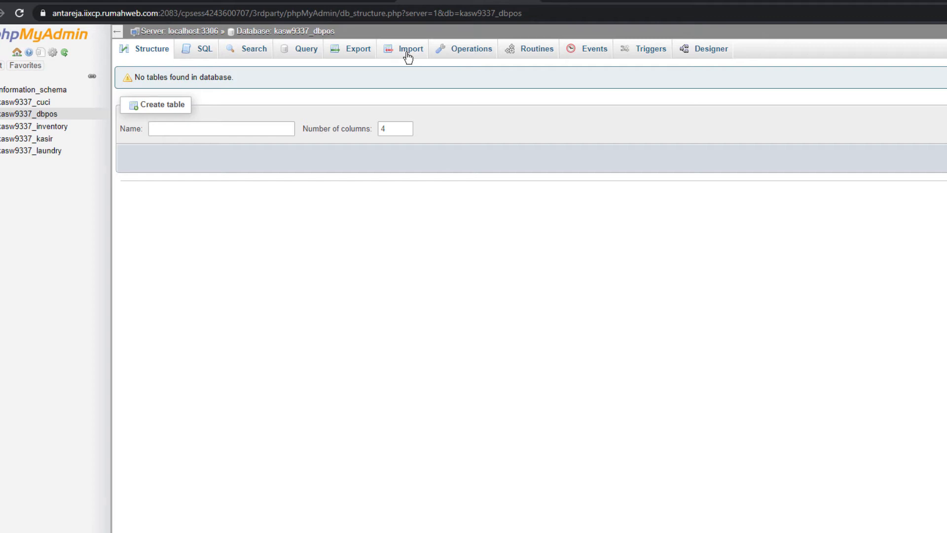
left_click(407, 56)
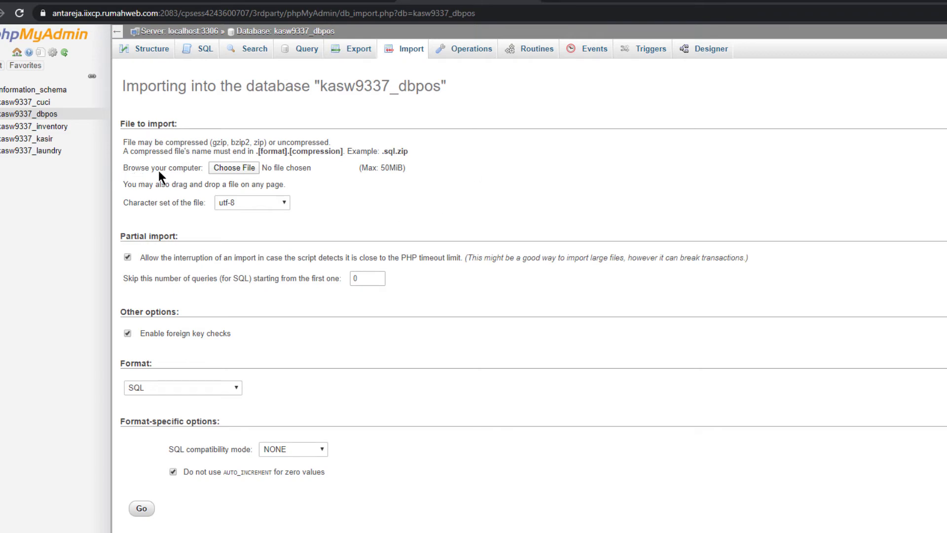
Import kasir_structure.sql into kasw9337_dbpos, creating 13 tables, then return to the cPanel home
left_click(238, 168)
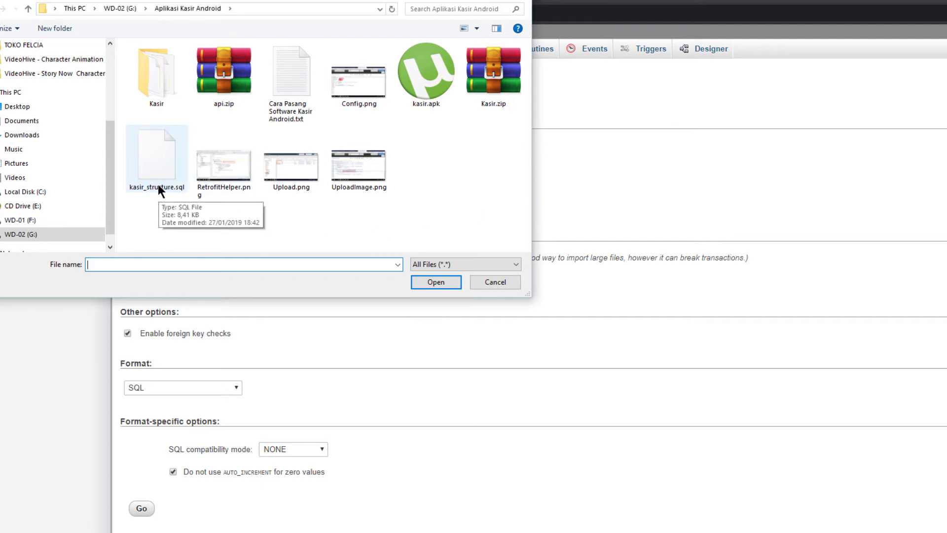
left_click(158, 170)
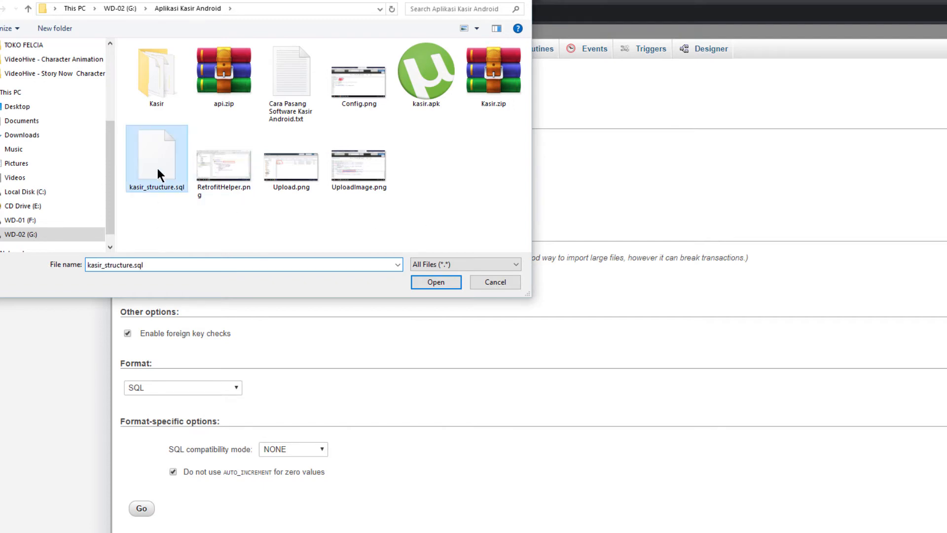
left_click(434, 283)
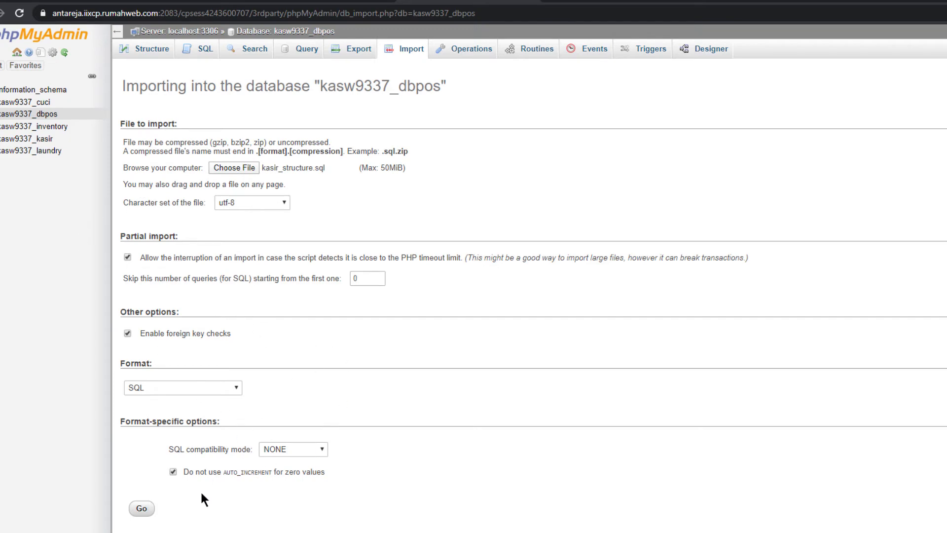
left_click(141, 516)
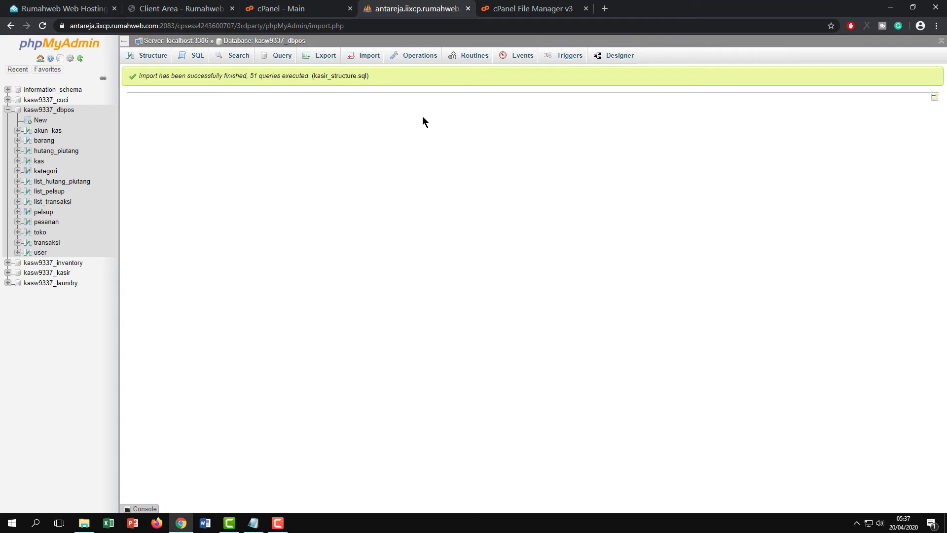
left_click(313, 16)
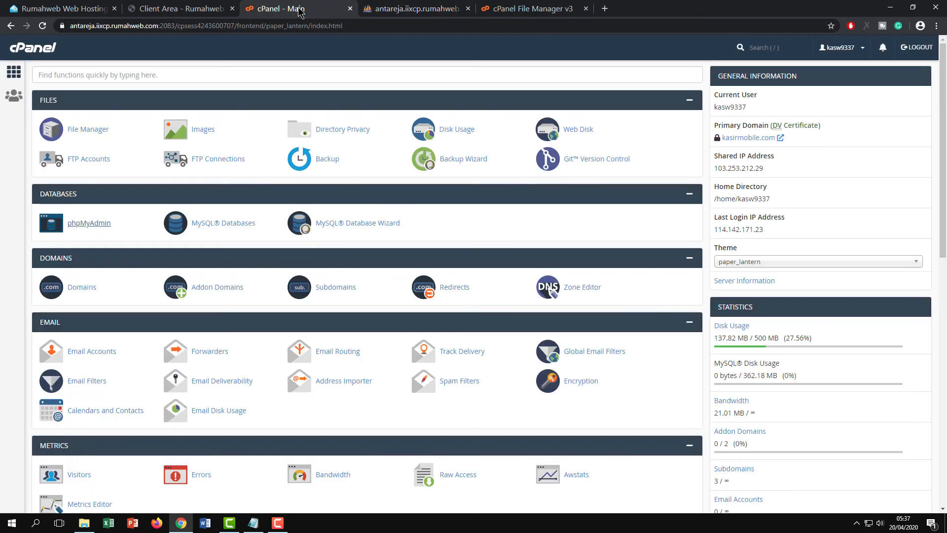
Open public_html/pos/kasir/api in File Manager and find config.php by searching 'config'
left_click(89, 129)
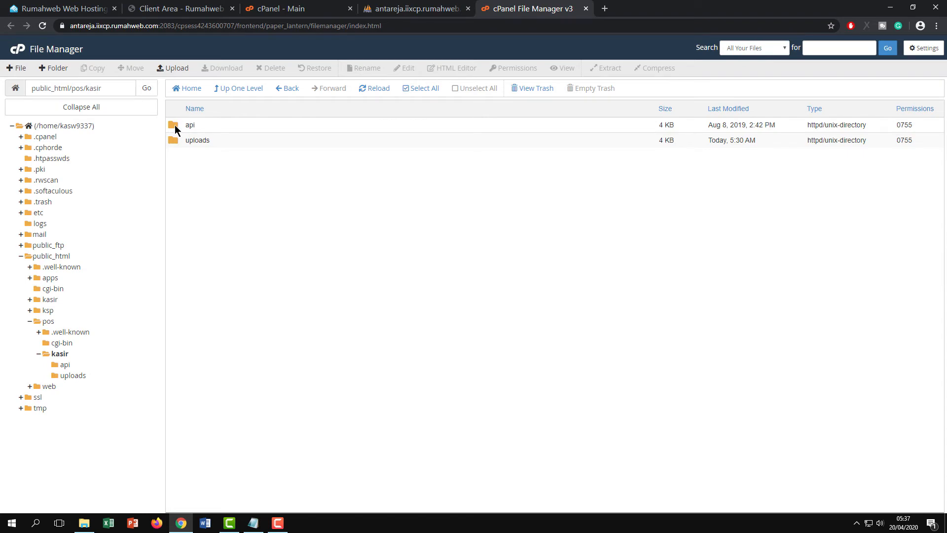
double_click(175, 125)
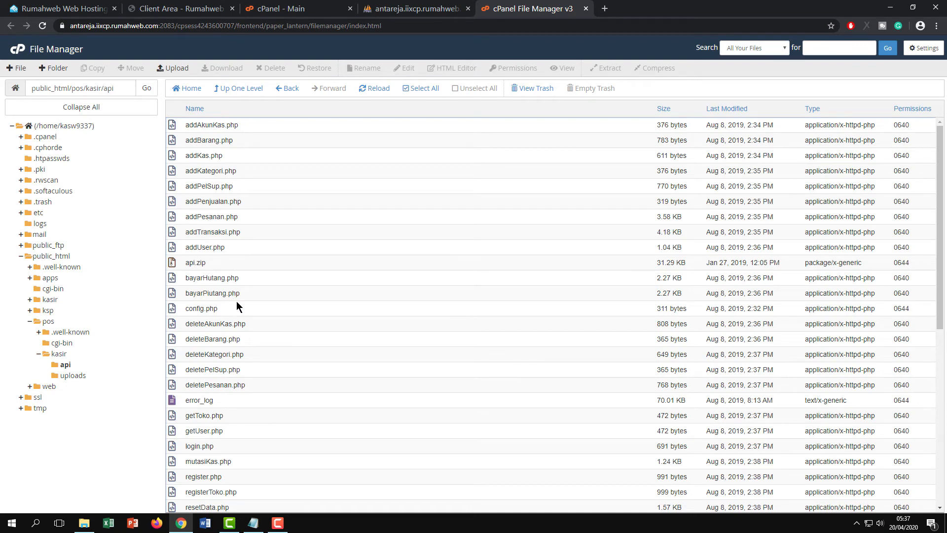
scroll(236, 303, "down", 3)
scroll(255, 296, "up", 3)
key("ctrl+f")
type("config")
left_click(227, 311)
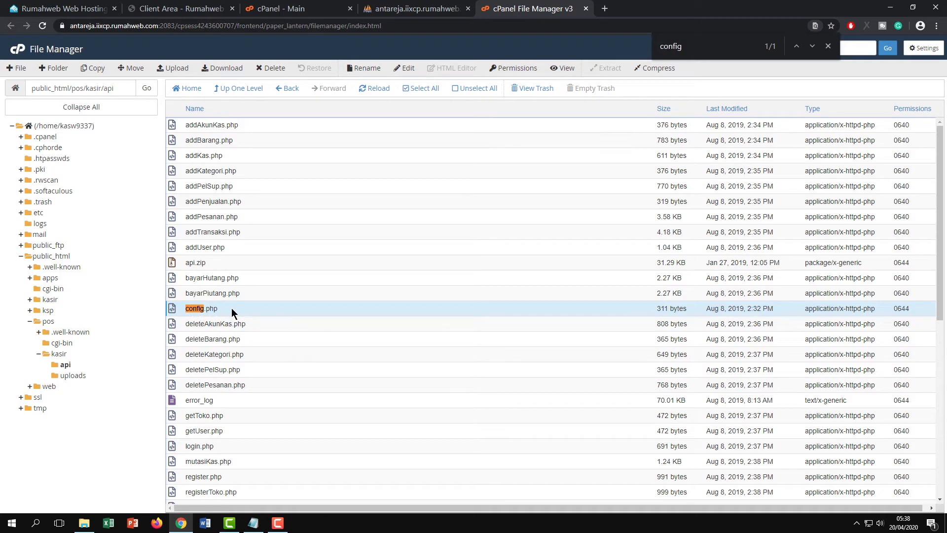
Open config.php in the editor and review the POS database and user on the MySQL Databases page
left_click(406, 73)
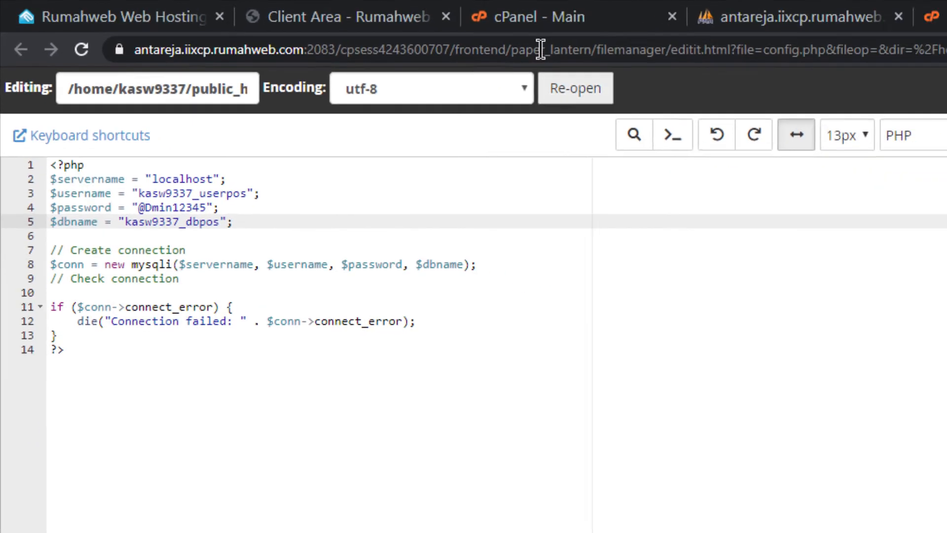
left_click(285, 7)
left_click(238, 228)
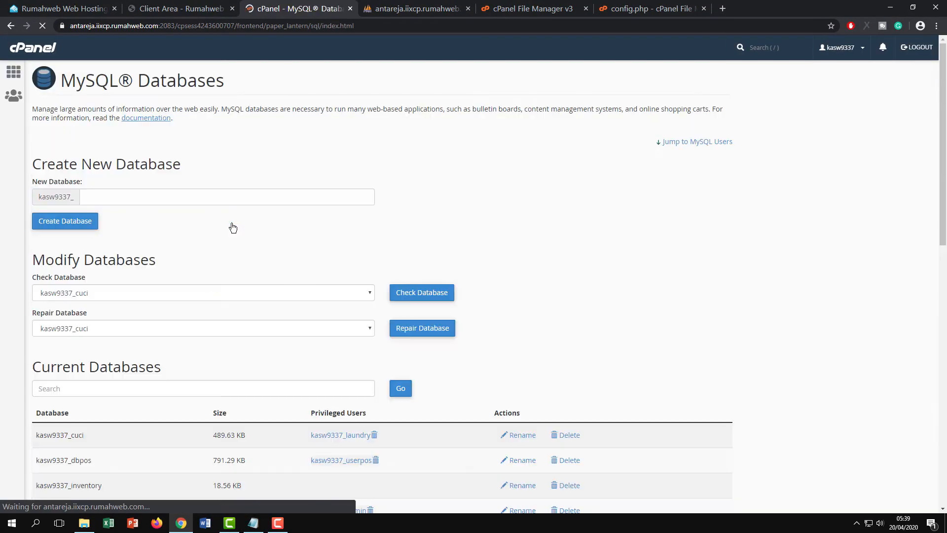
scroll(233, 228, "down", 10)
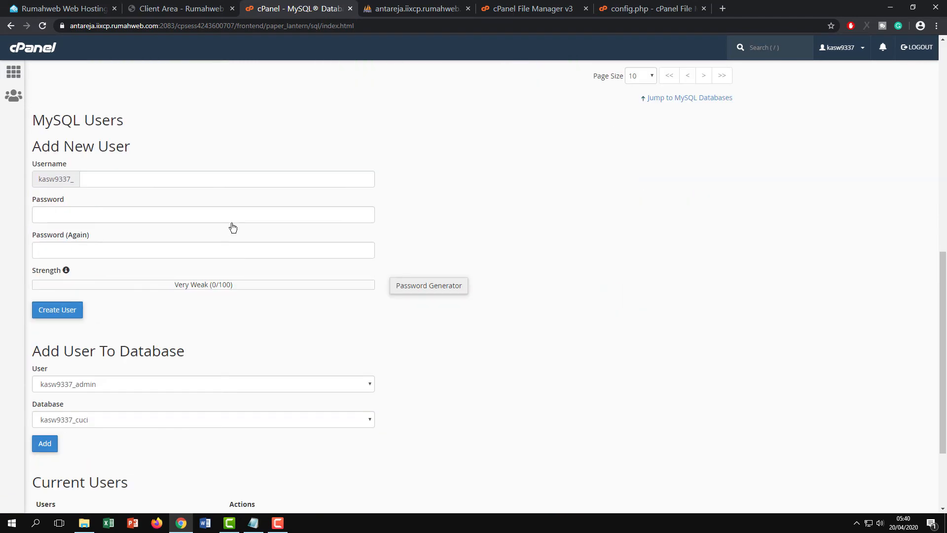
scroll(233, 227, "up", 5)
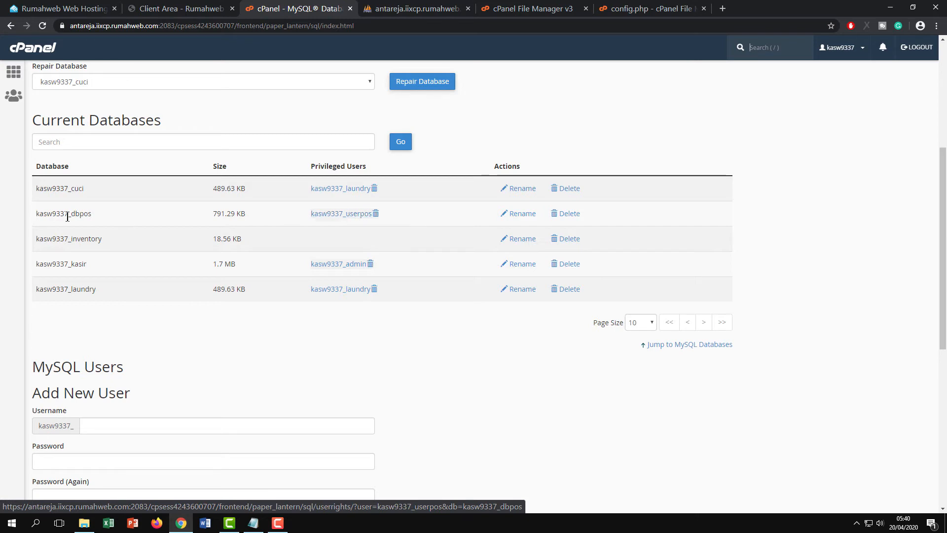
Confirm config.php uses the _userpos user and _dbpos database, then save and close it
left_click(642, 8)
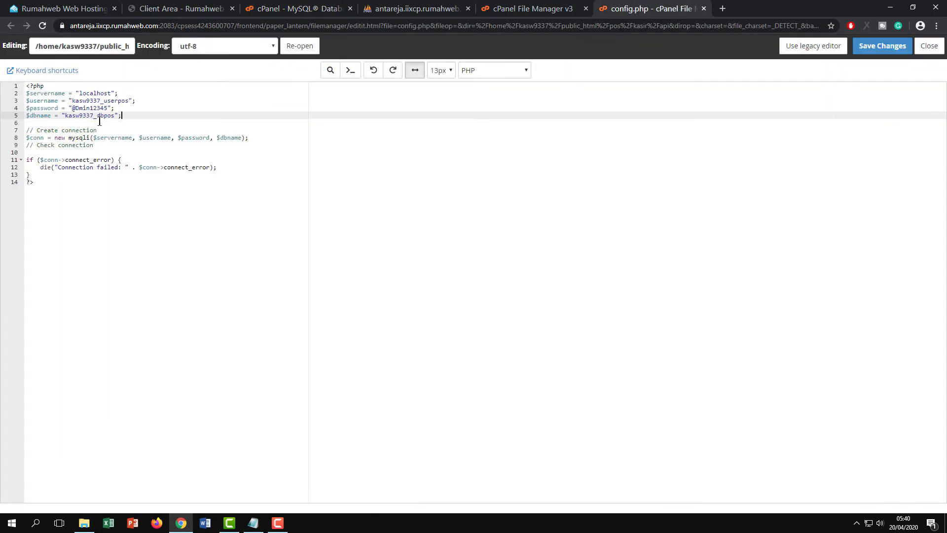
left_click(102, 100)
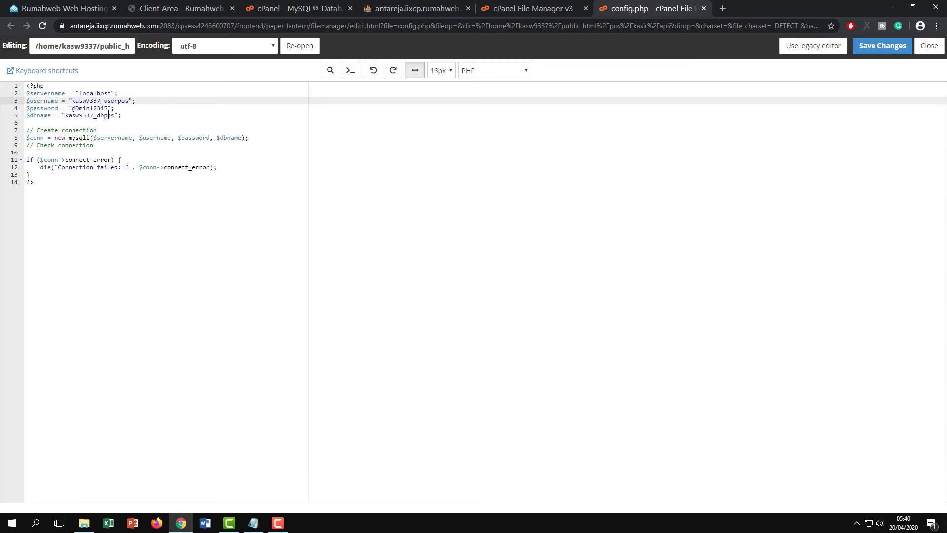
left_click(883, 47)
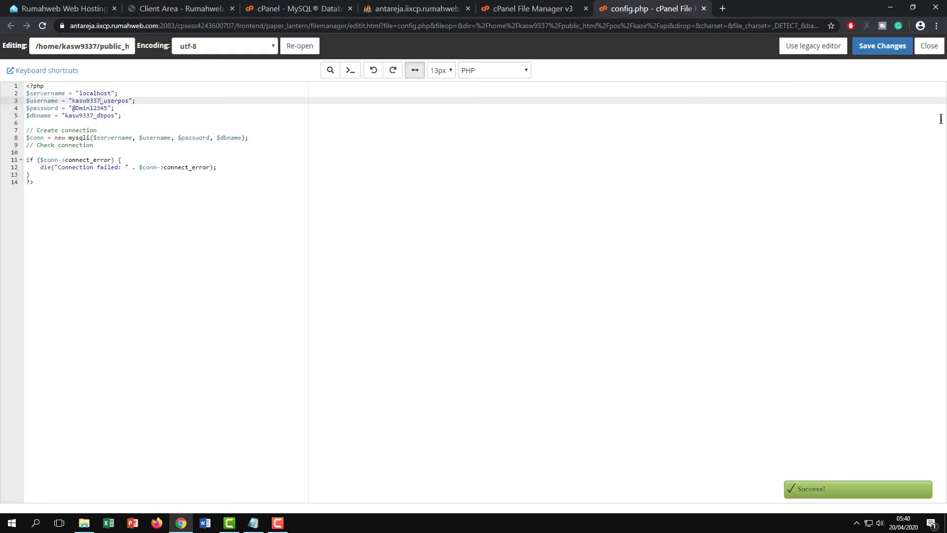
left_click(928, 46)
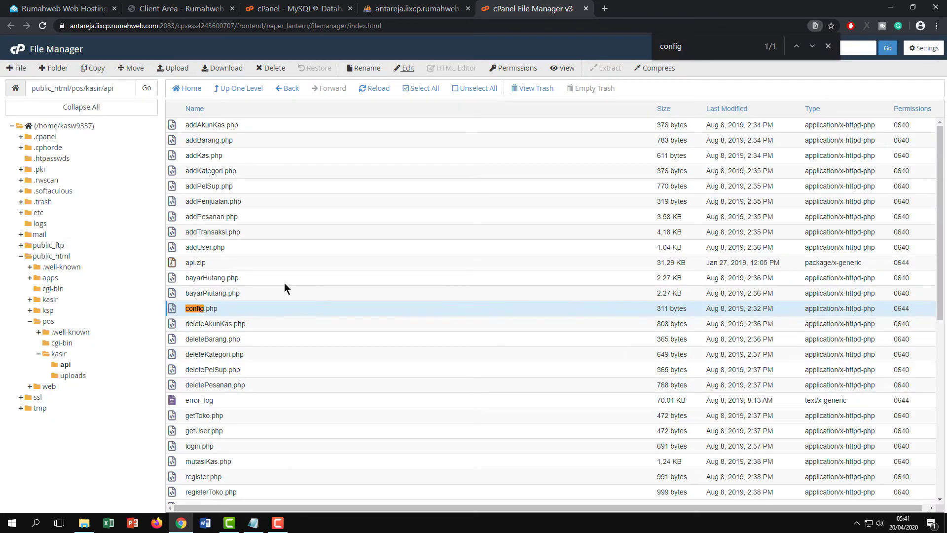
Launch Android Studio from the Windows start search by typing 'android'
key("super")
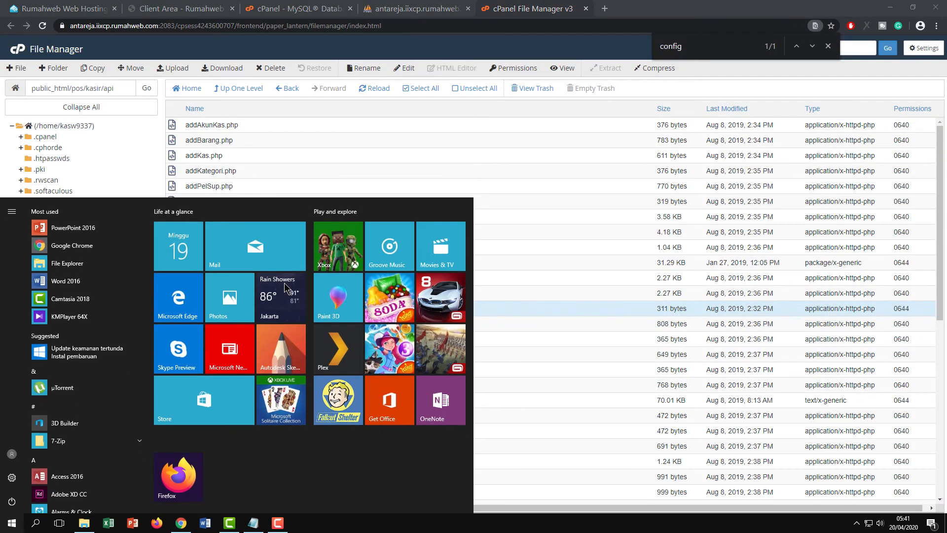
type("android")
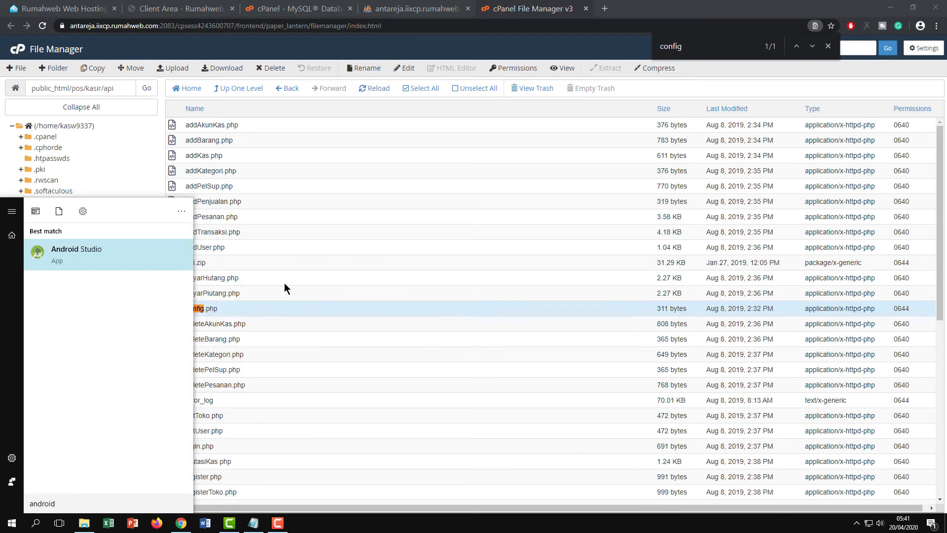
key("Return")
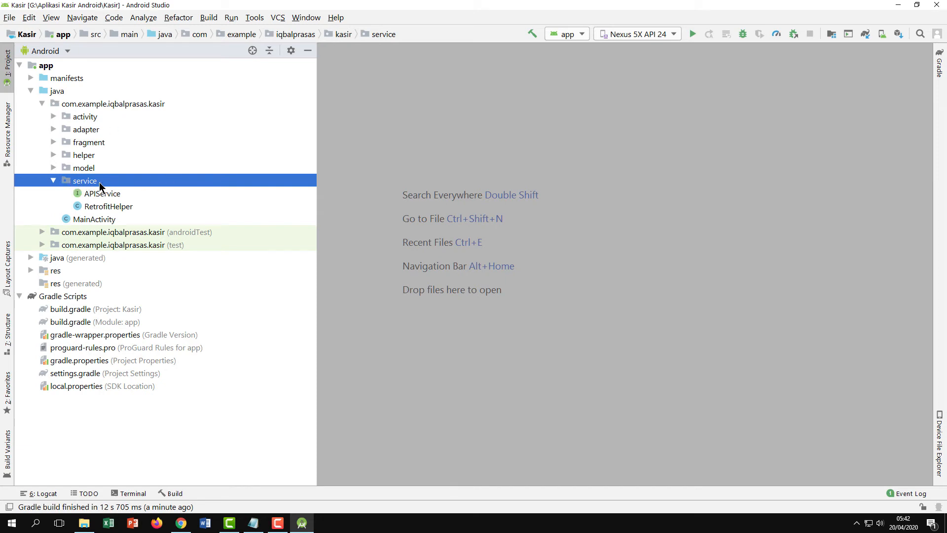
left_click(96, 208)
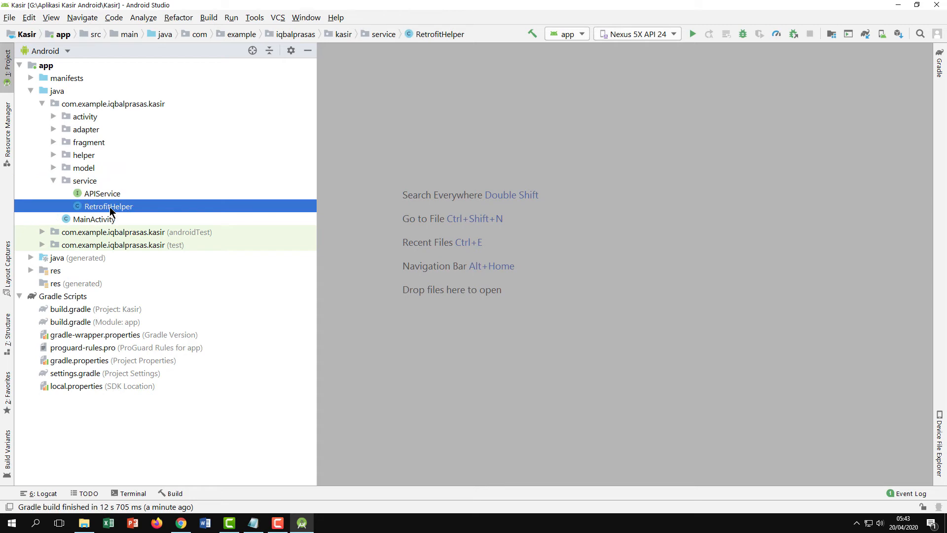
double_click(116, 210)
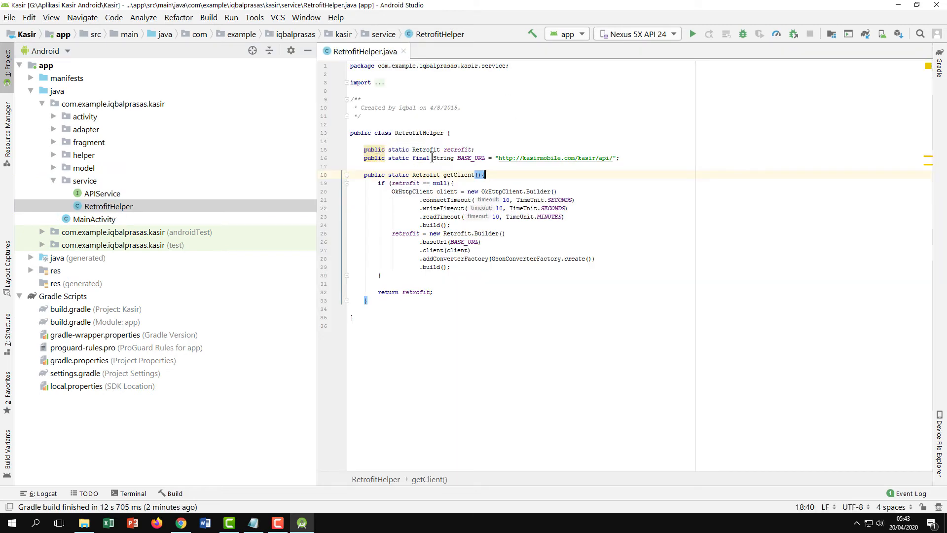
left_click(523, 158)
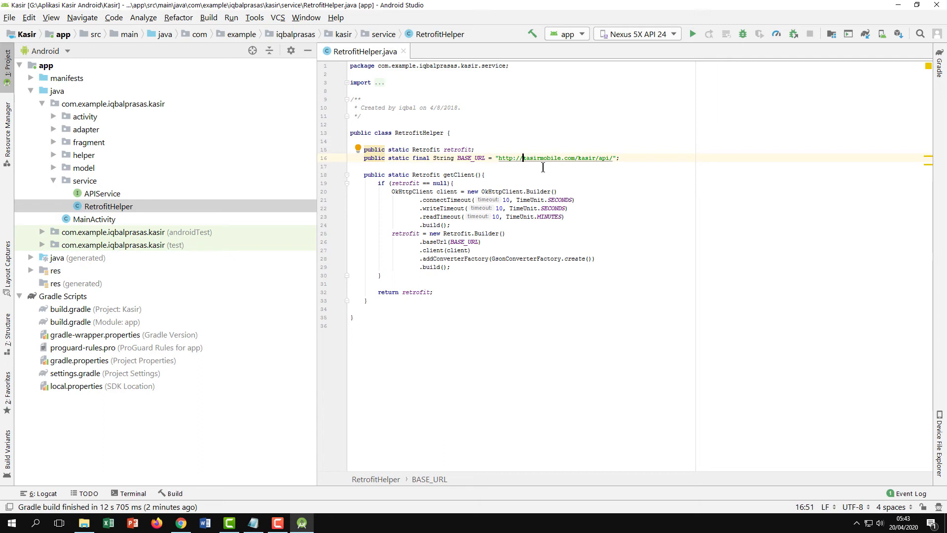
type("pos.")
left_click(642, 260)
left_click(9, 17)
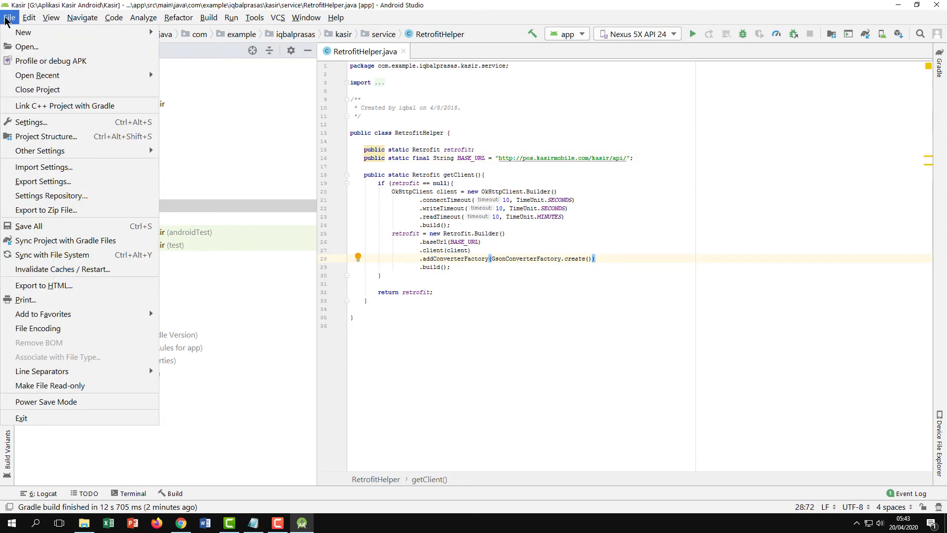
left_click(27, 227)
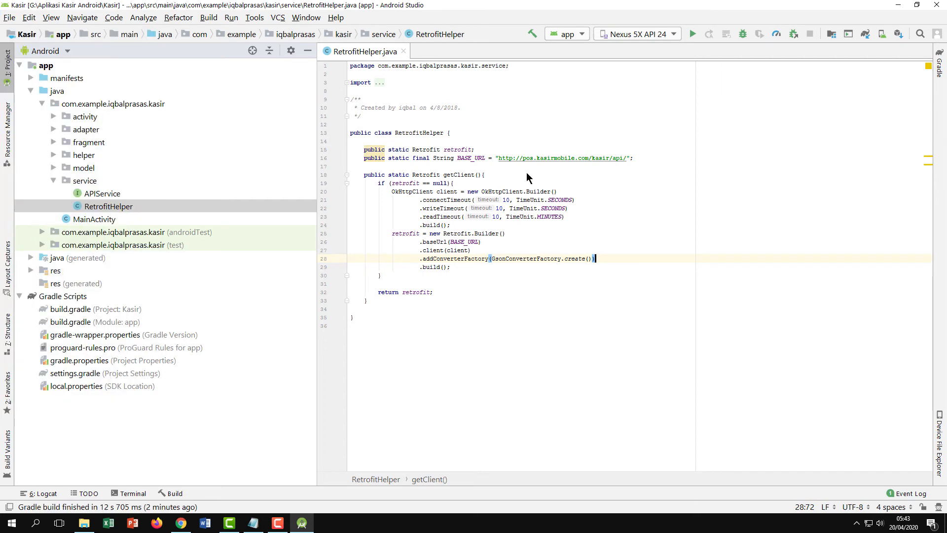
Run the app on the emulator, check the BARANG ATAU JASA list is empty, then go back
left_click(693, 36)
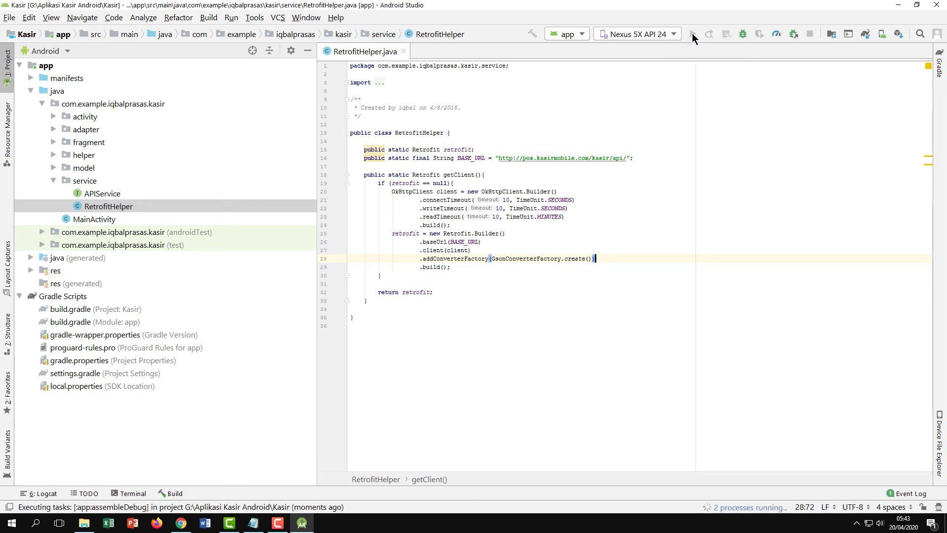
left_click(90, 141)
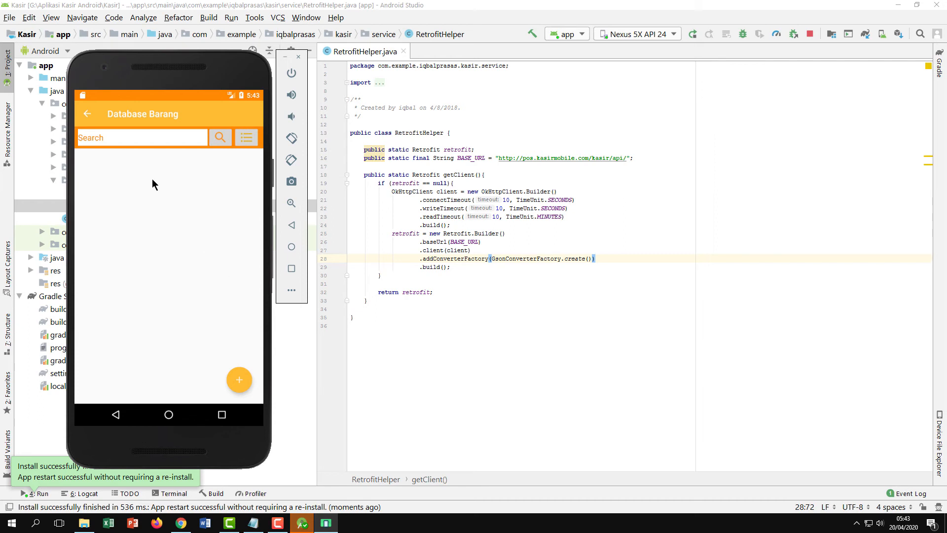
left_click(88, 114)
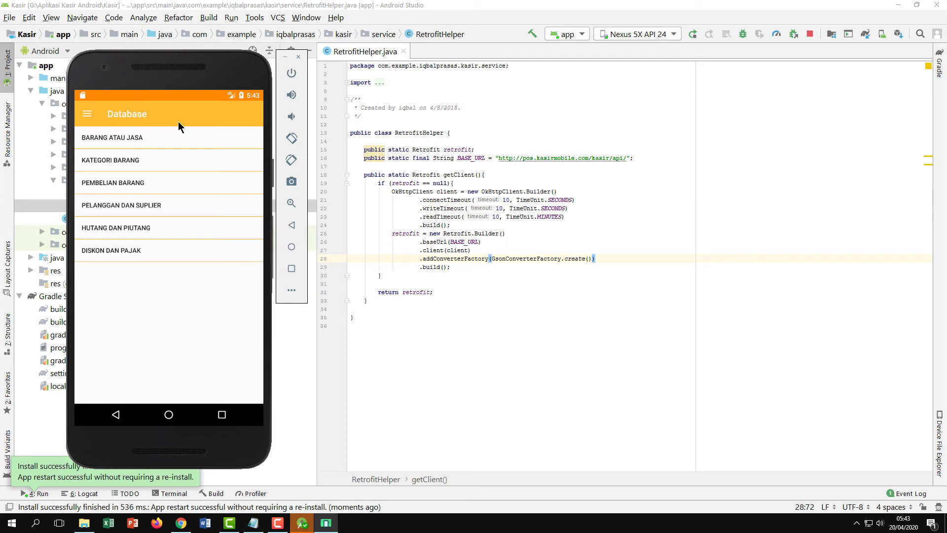
Save a 'Minuman' category under KATEGORI BARANG, then open the BARANG ATAU JASA list
left_click(90, 159)
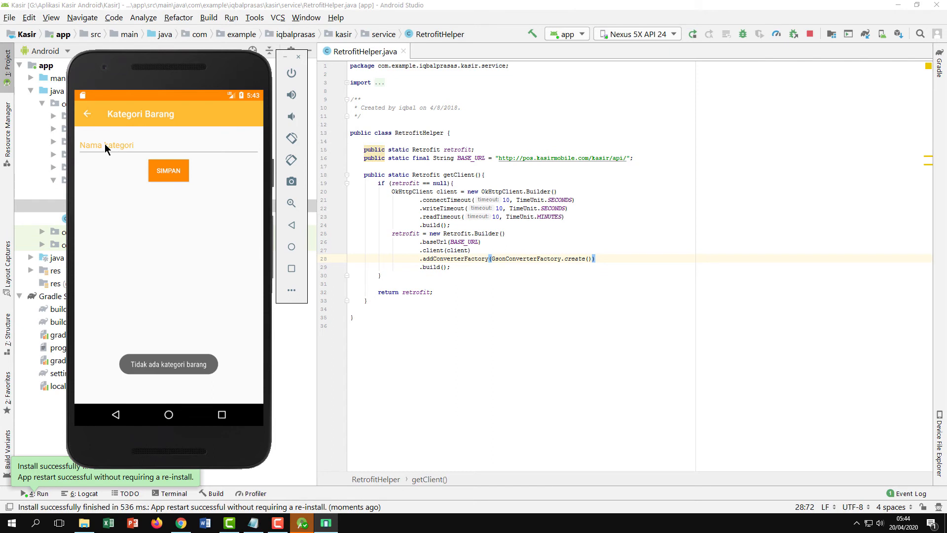
left_click(134, 144)
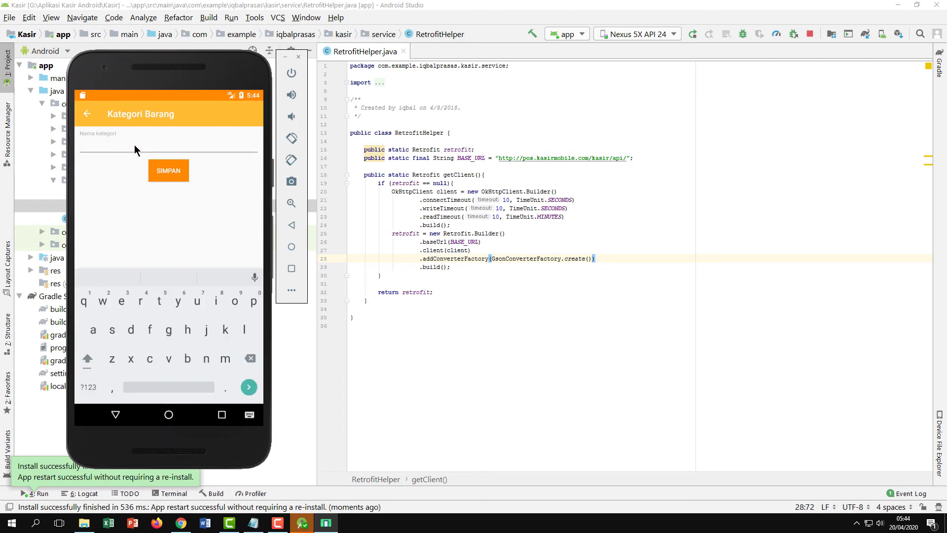
type("Minuman")
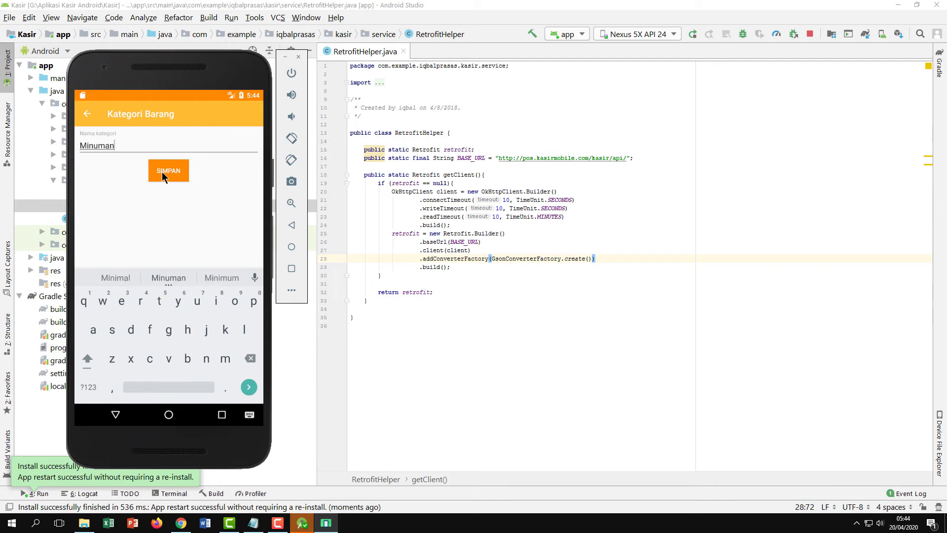
left_click(162, 172)
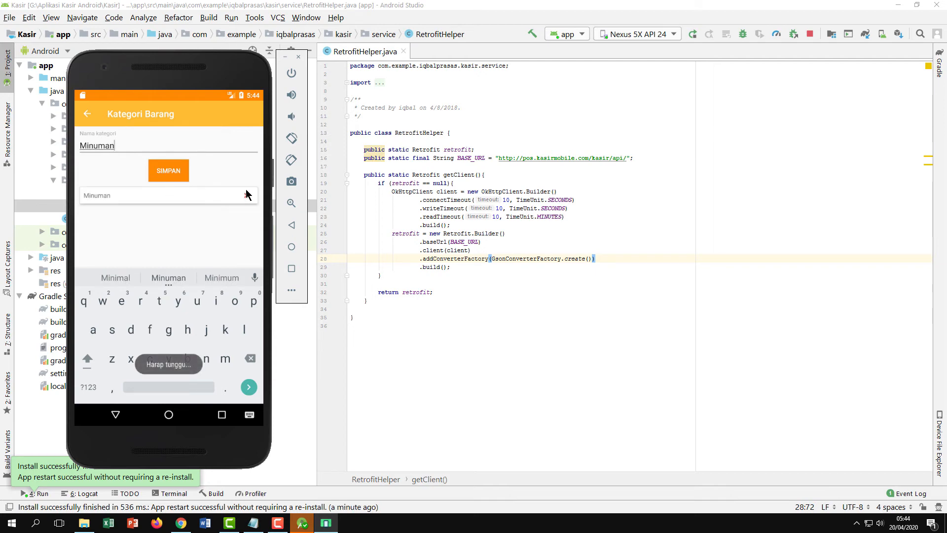
left_click(87, 113)
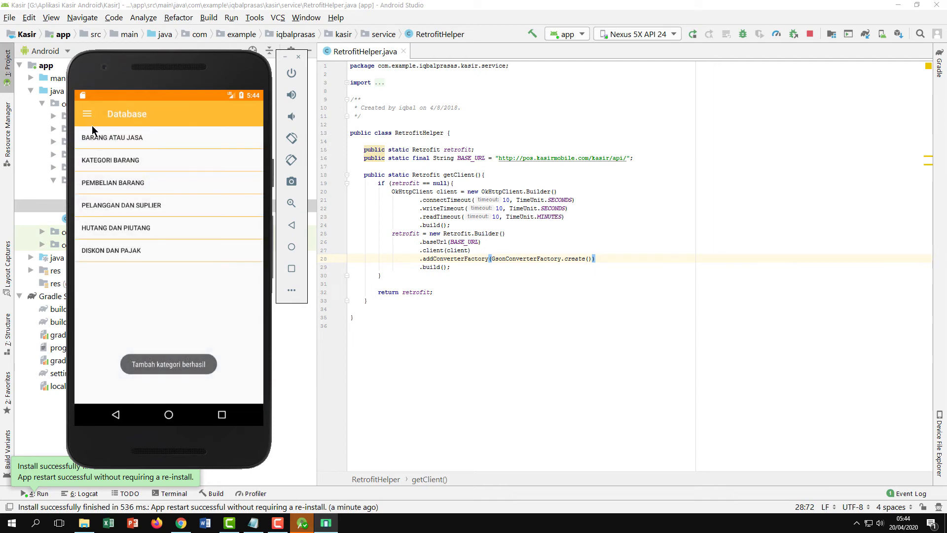
left_click(99, 143)
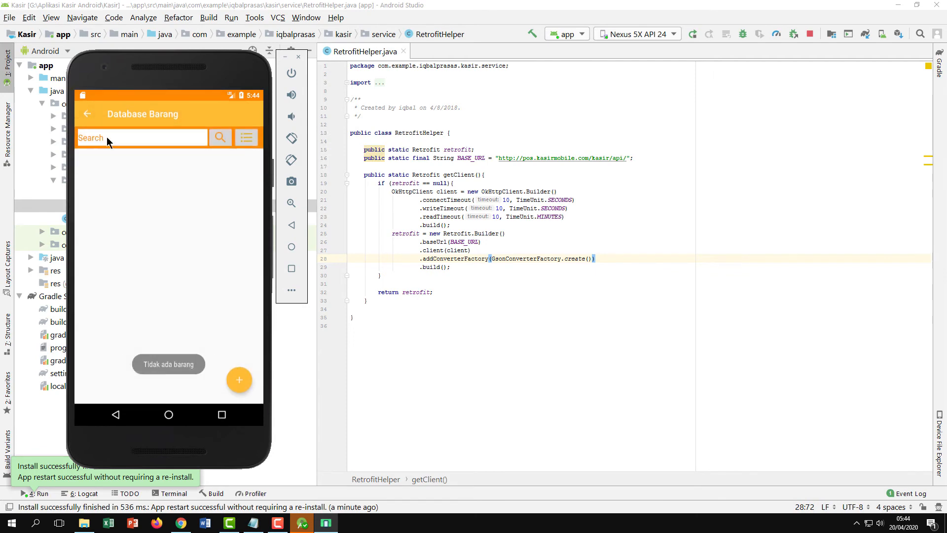
Start a new item named Fanta with stock 10, unit Botol and code 12345
left_click(238, 381)
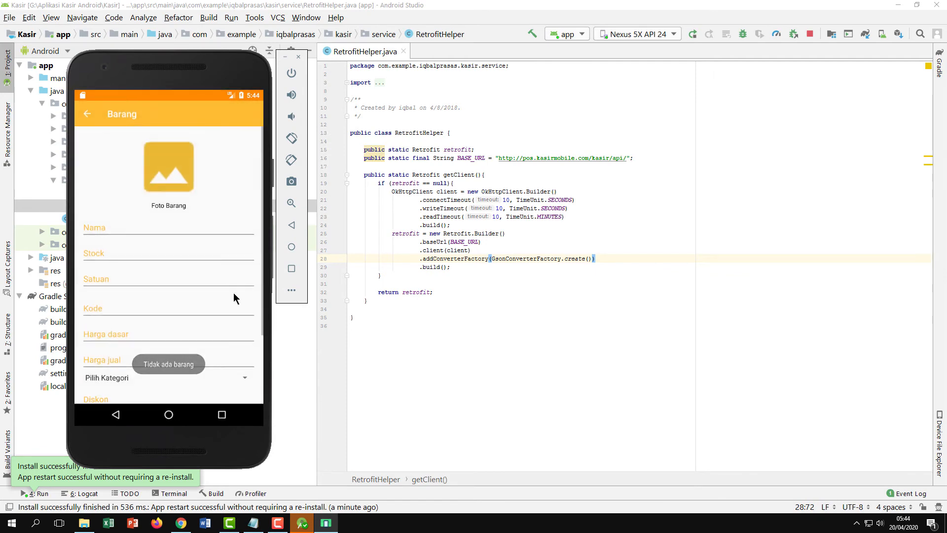
left_click(136, 231)
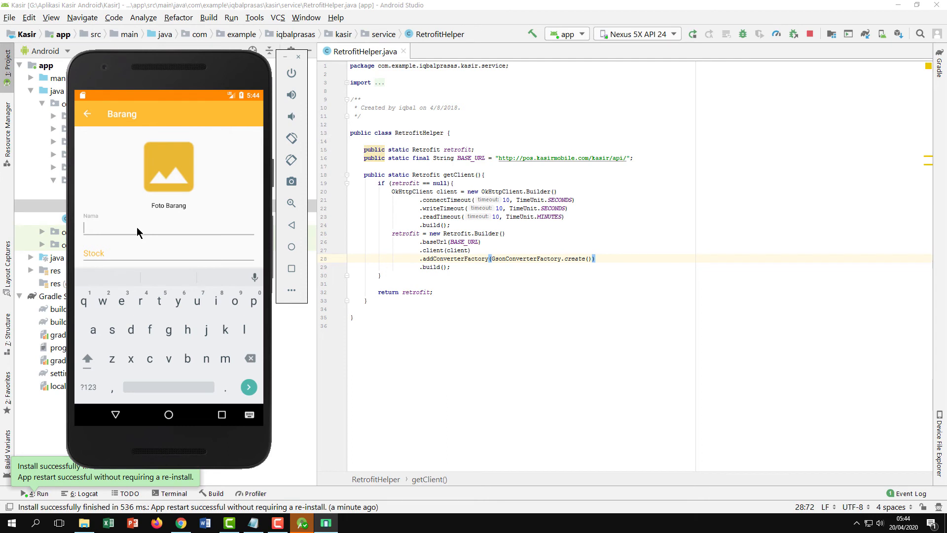
type("Fanta")
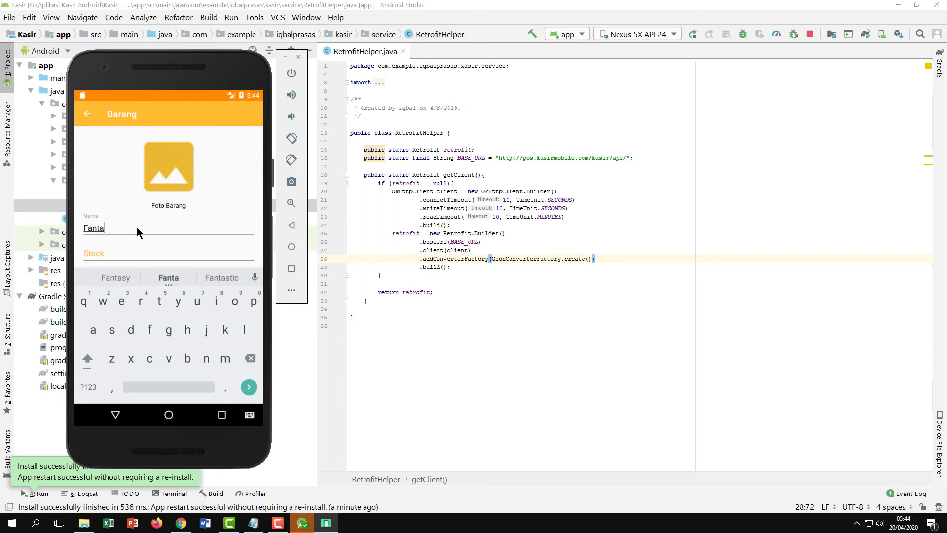
left_click(118, 252)
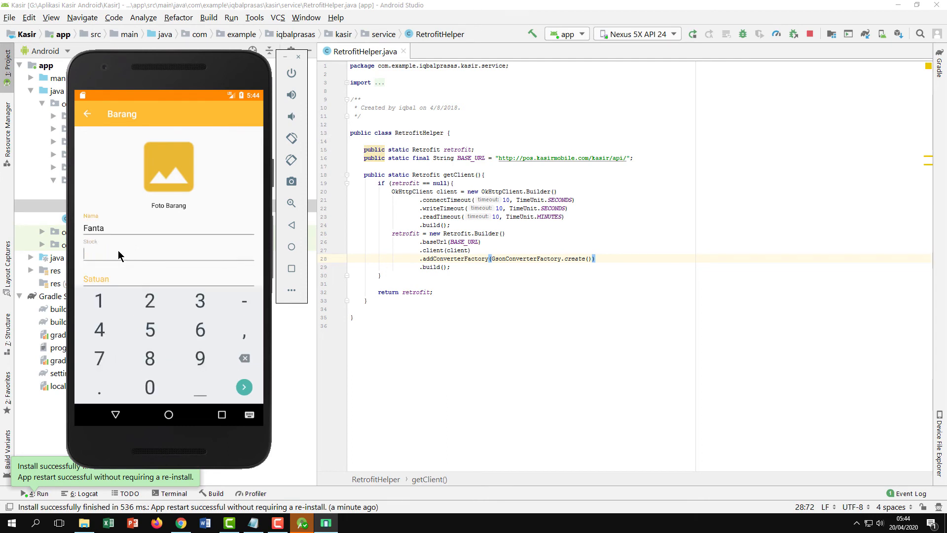
type("10")
key("Tab")
type("B")
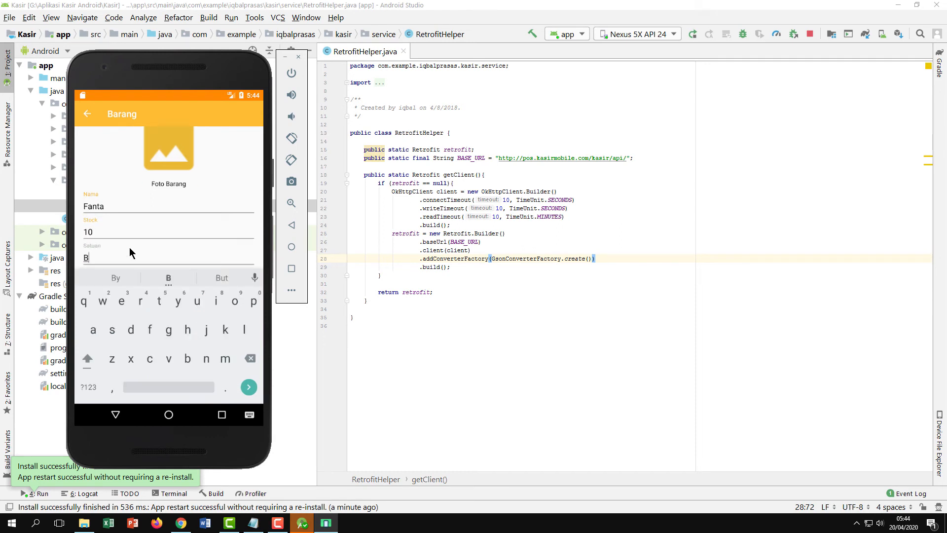
type("otol")
key("Tab")
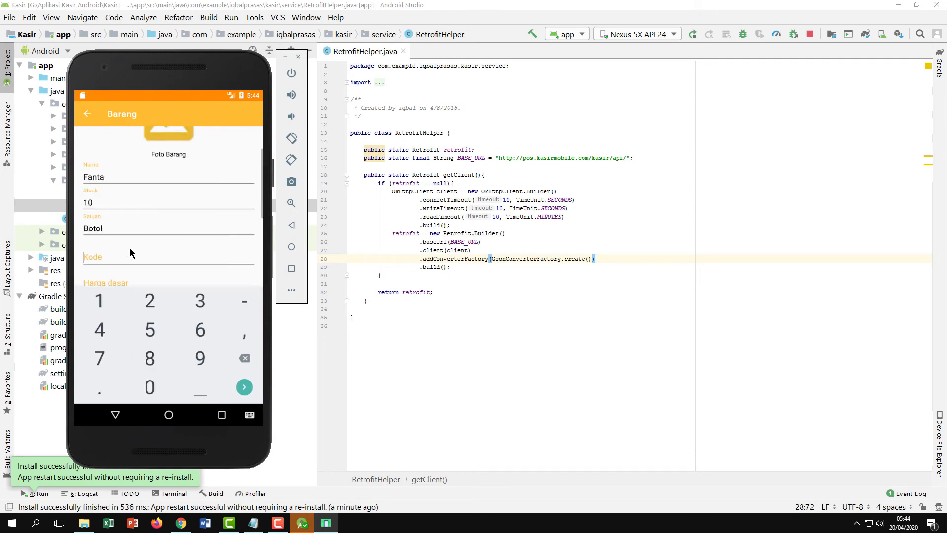
type("12")
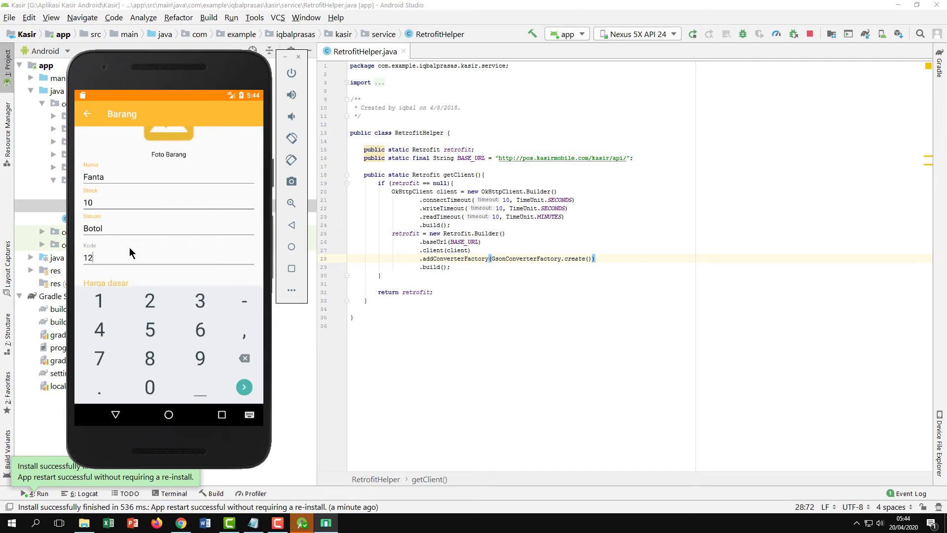
type("345")
Give Fanta base price 5,000, selling price 7500 and category Minuman, then save it
key("Tab")
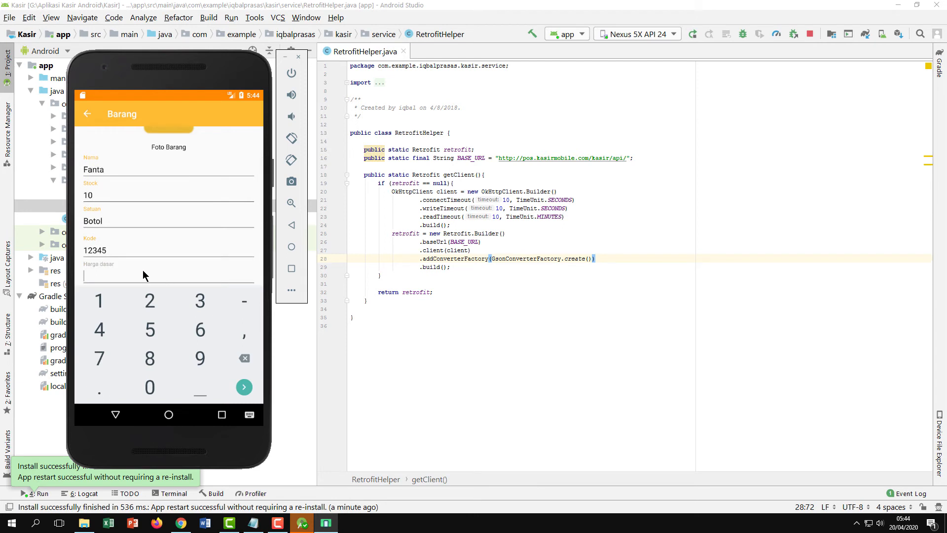
type("5,000")
key("Tab")
type("7500")
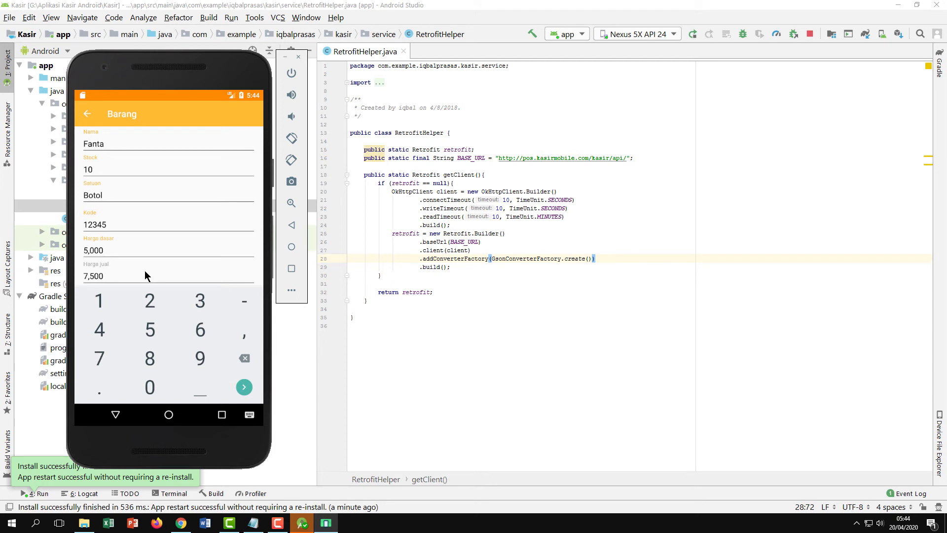
key("Tab")
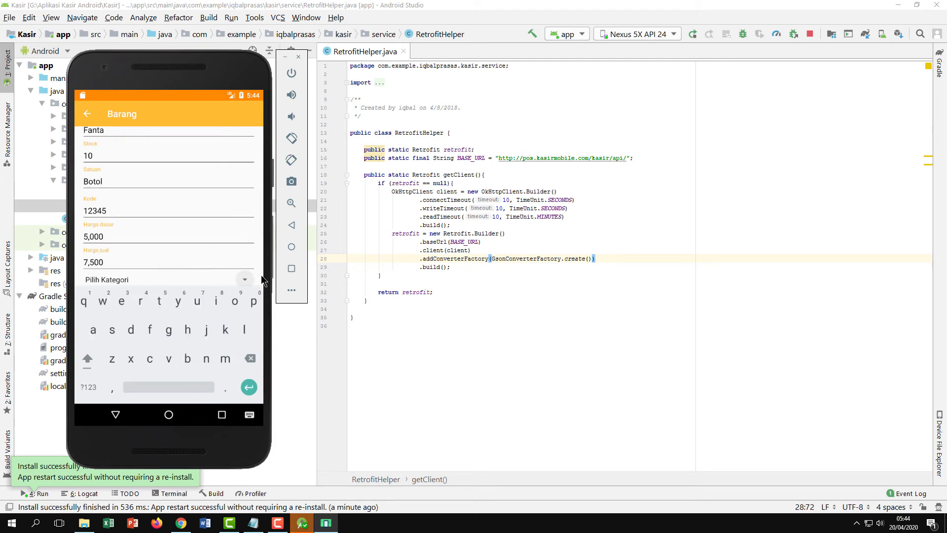
left_click(246, 280)
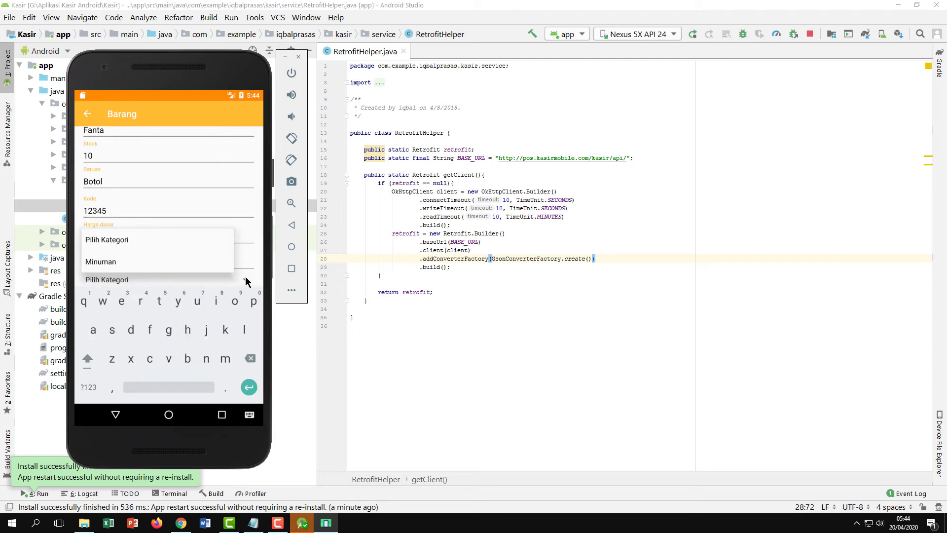
left_click(107, 263)
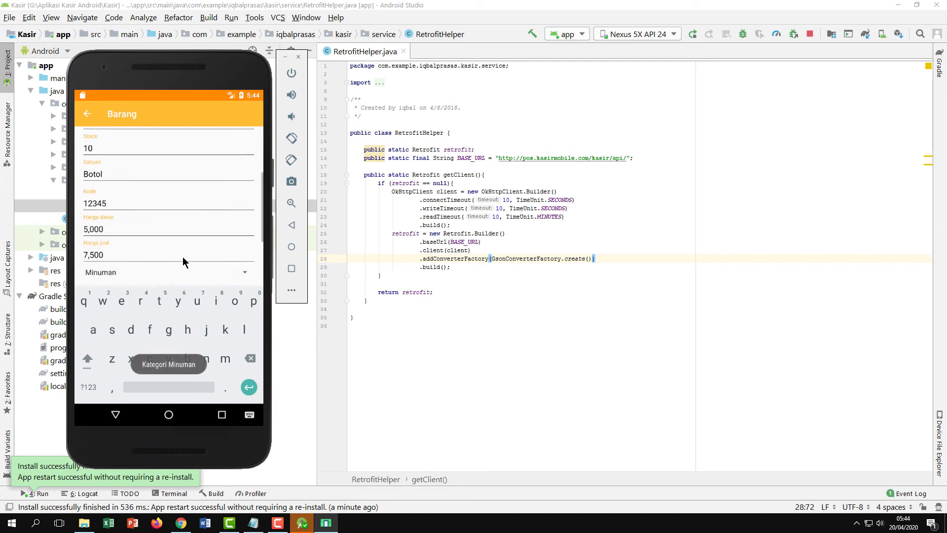
scroll(182, 261, "down", 5)
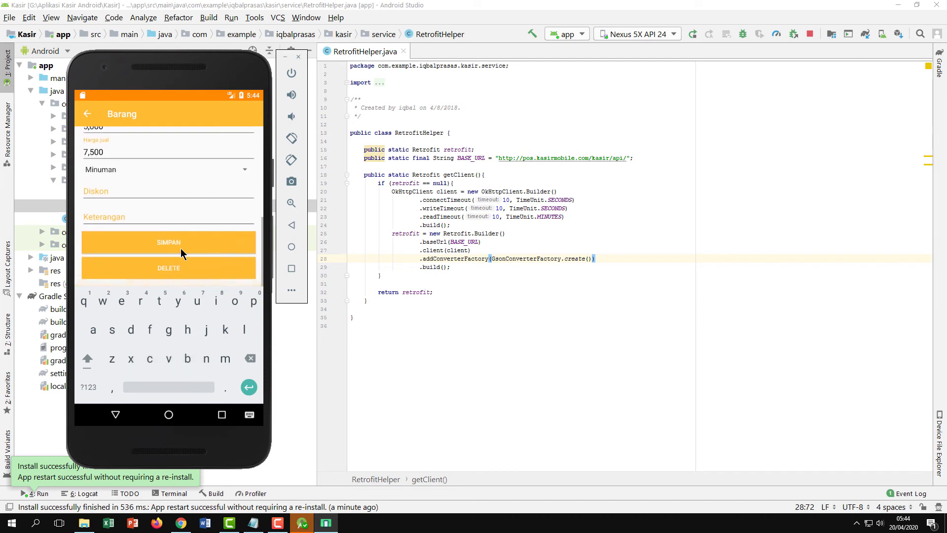
left_click(175, 242)
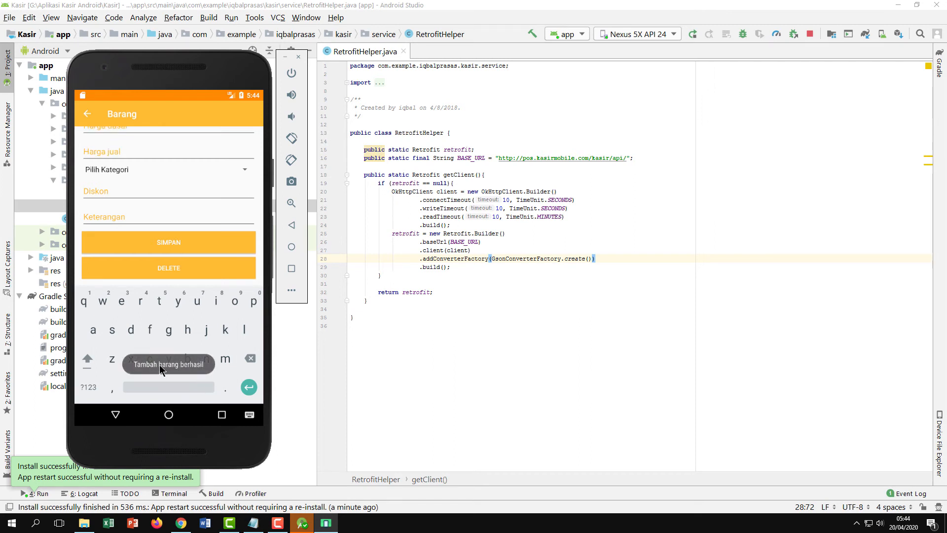
left_click(87, 118)
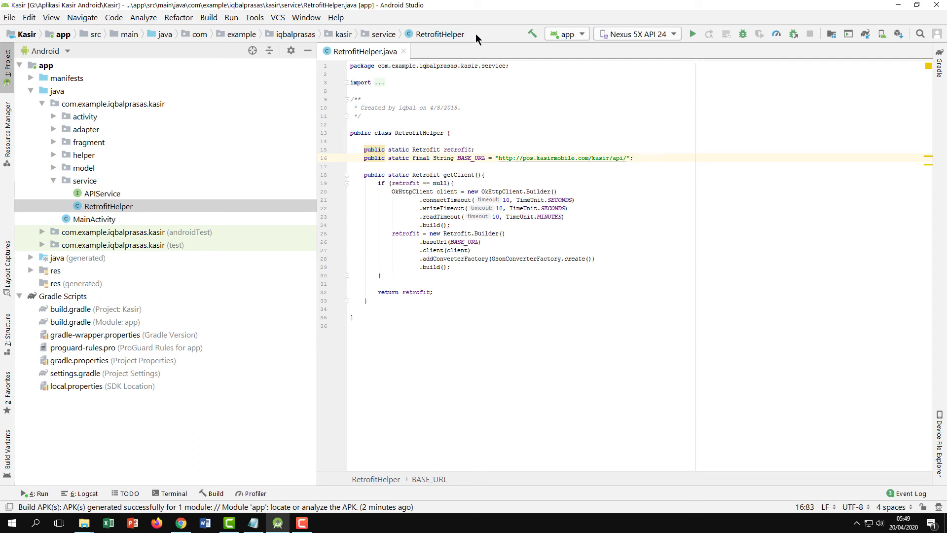
Build the debug APK via Build > Build Bundle(s) / APK(s) > Build APK(s)
left_click(208, 19)
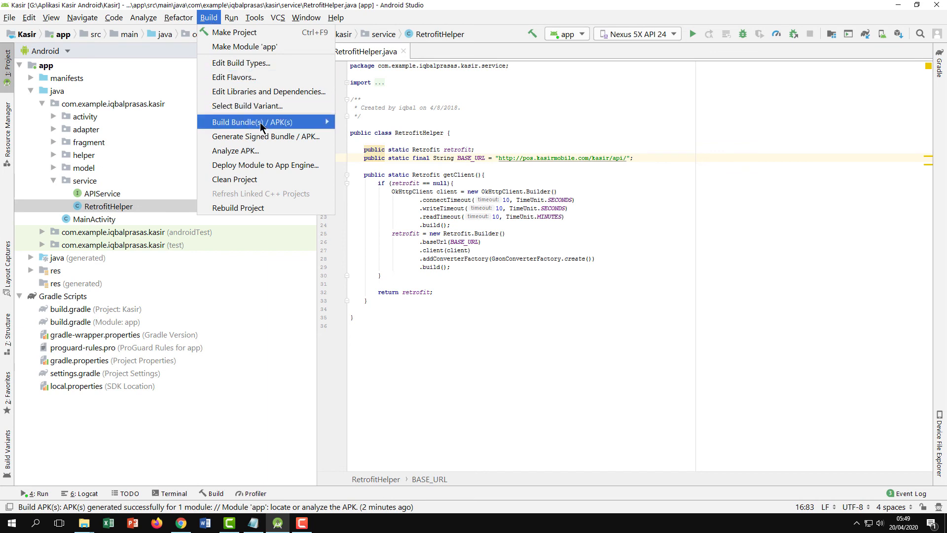
mouse_move(253, 128)
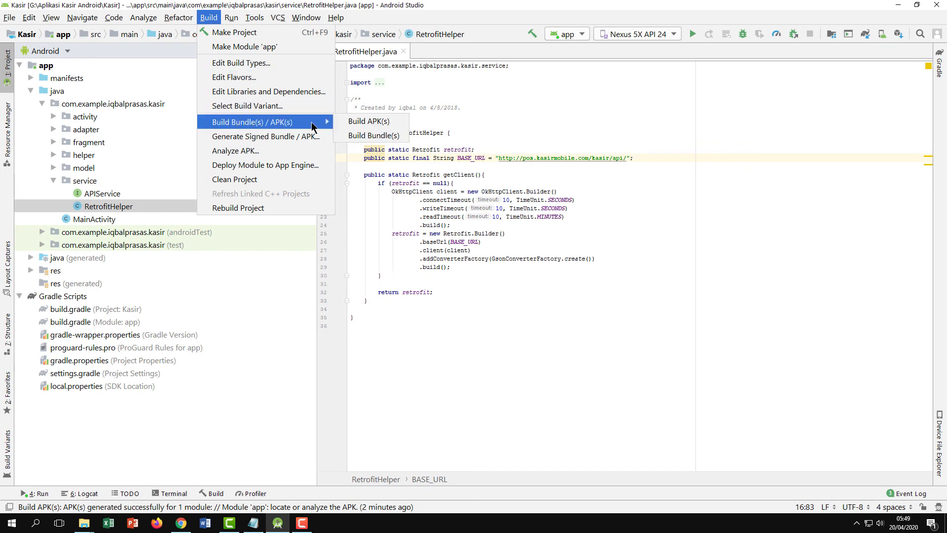
left_click(367, 125)
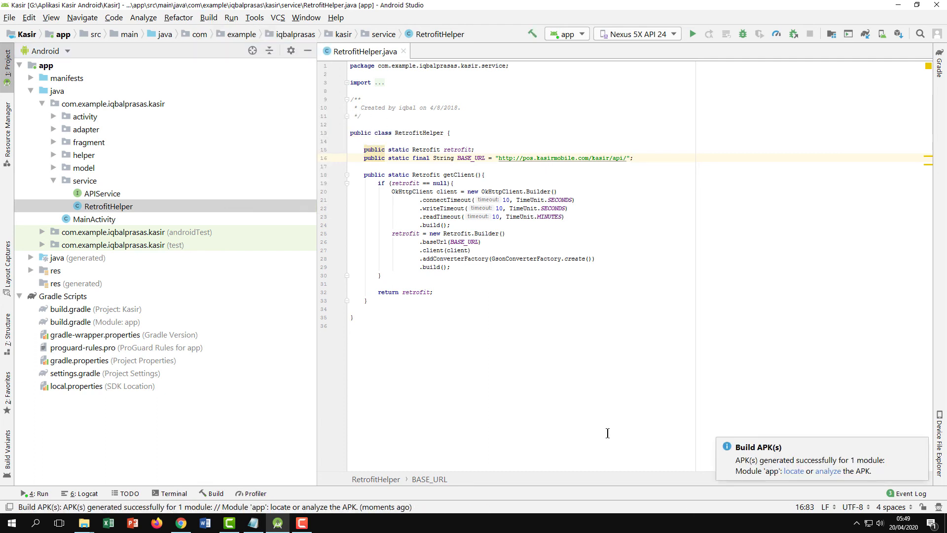
left_click(794, 471)
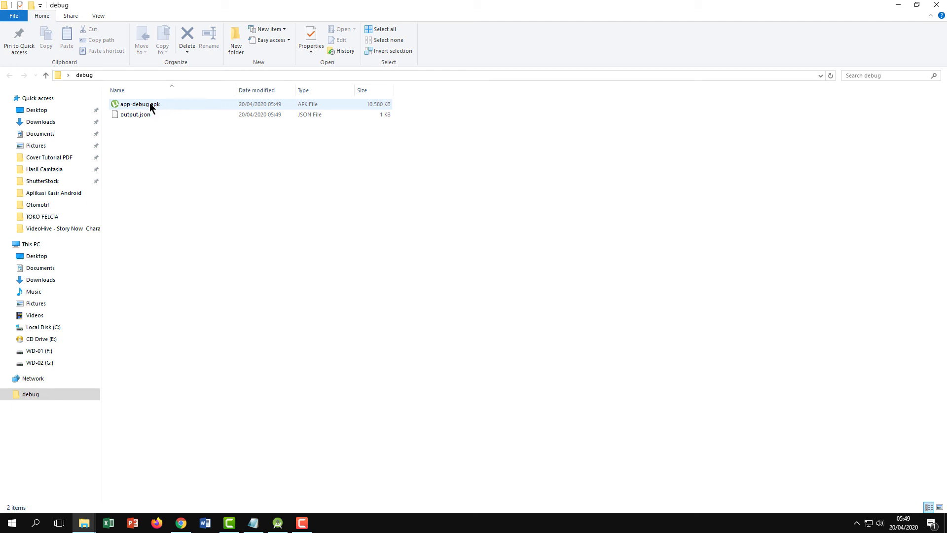
left_click(936, 5)
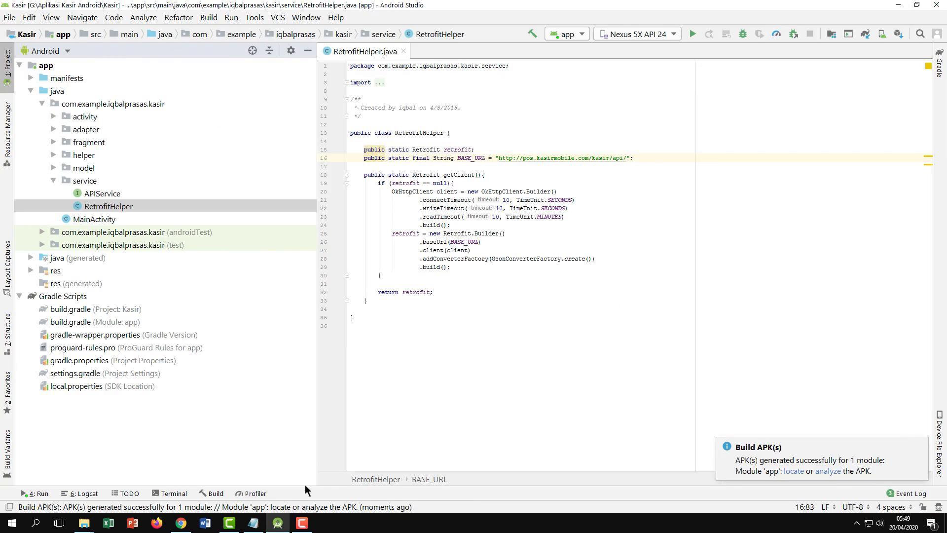
Find uploadImage.php in the api folder by searching 'upload' and open it in the editor
left_click(181, 523)
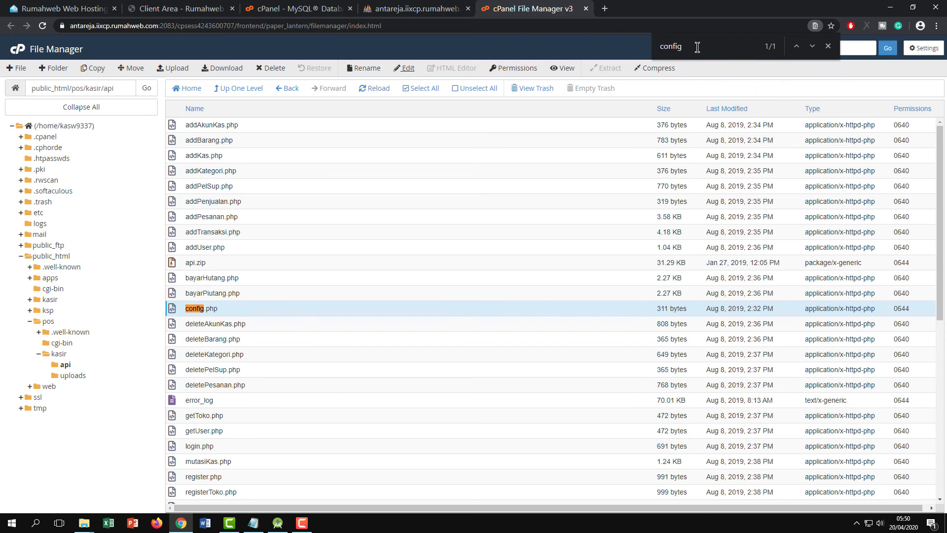
key("BackSpace")
key("BackSpace")
key("BackSpace")
key("BackSpace")
key("BackSpace")
key("BackSpace")
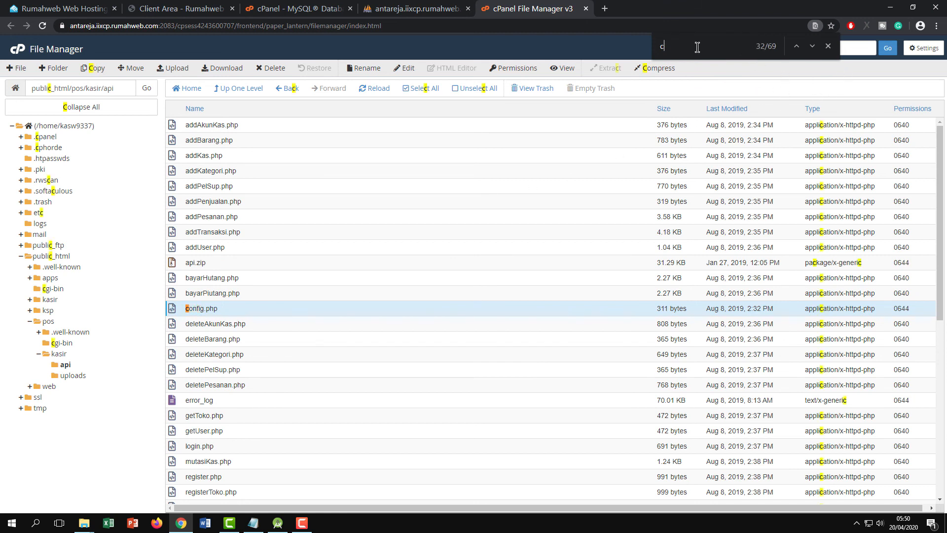
type("upload")
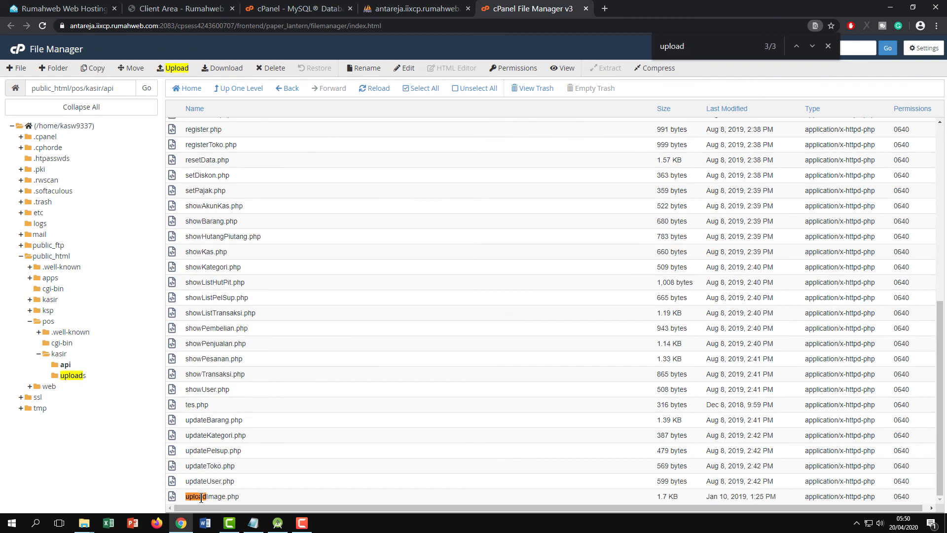
left_click(211, 498)
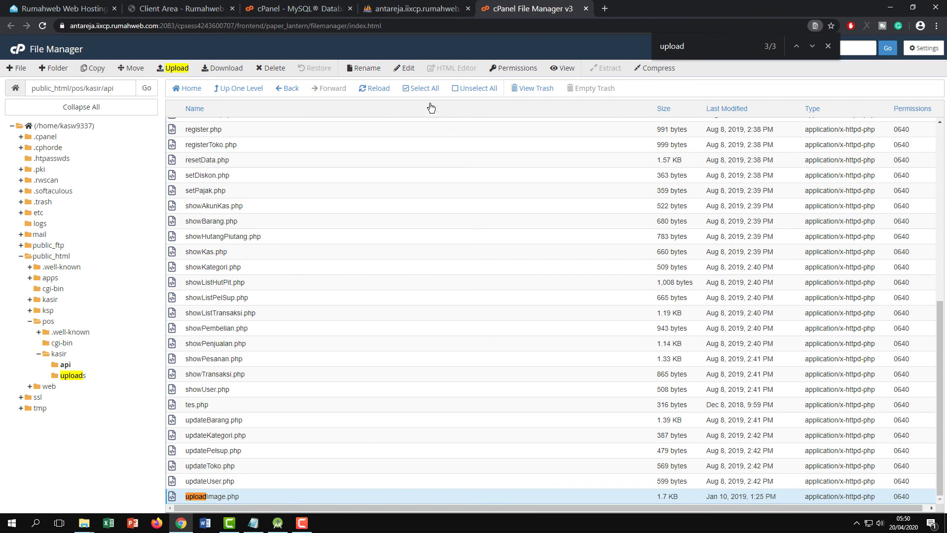
left_click(408, 69)
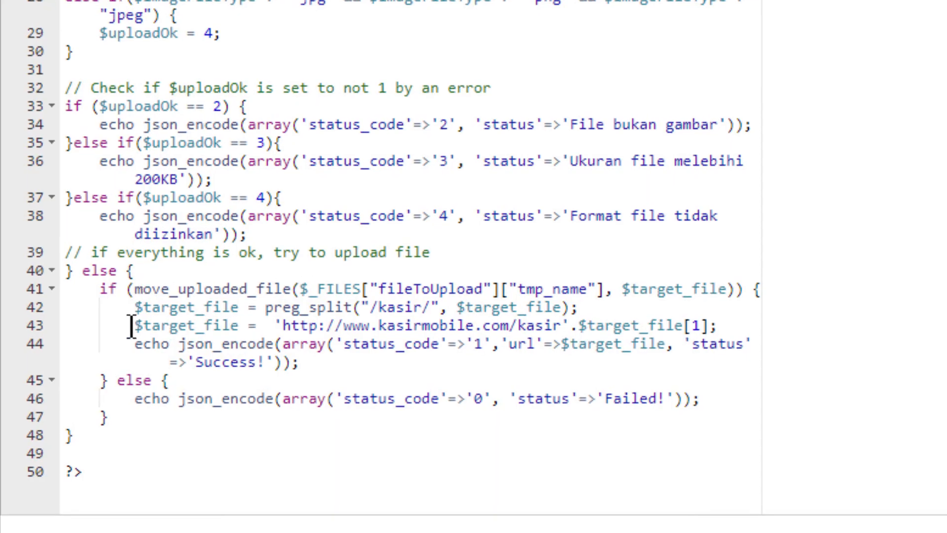
left_click(309, 326)
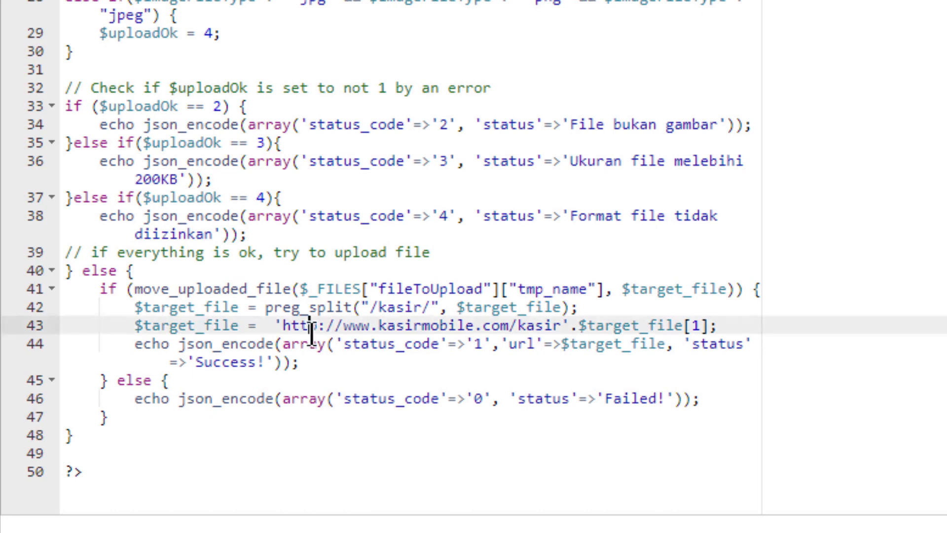
left_click_drag(283, 325, 691, 325)
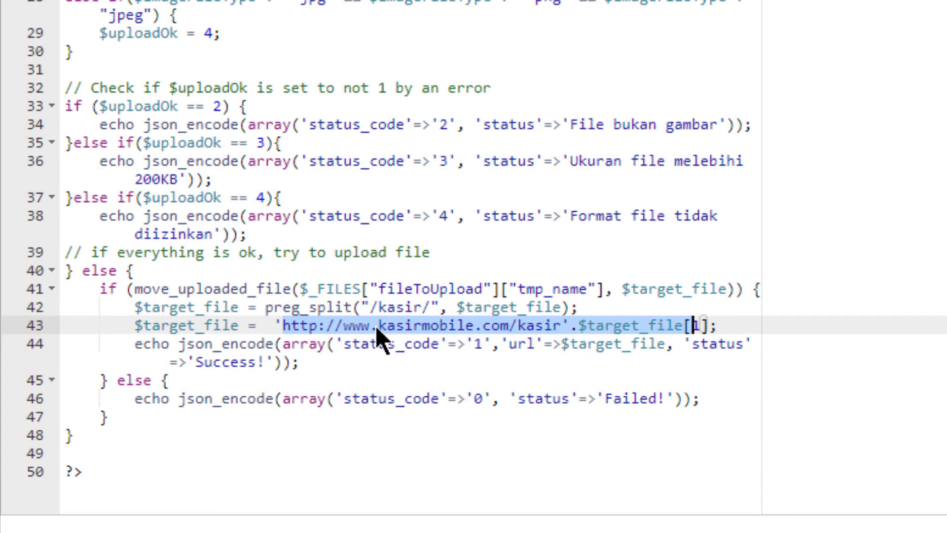
left_click(380, 327)
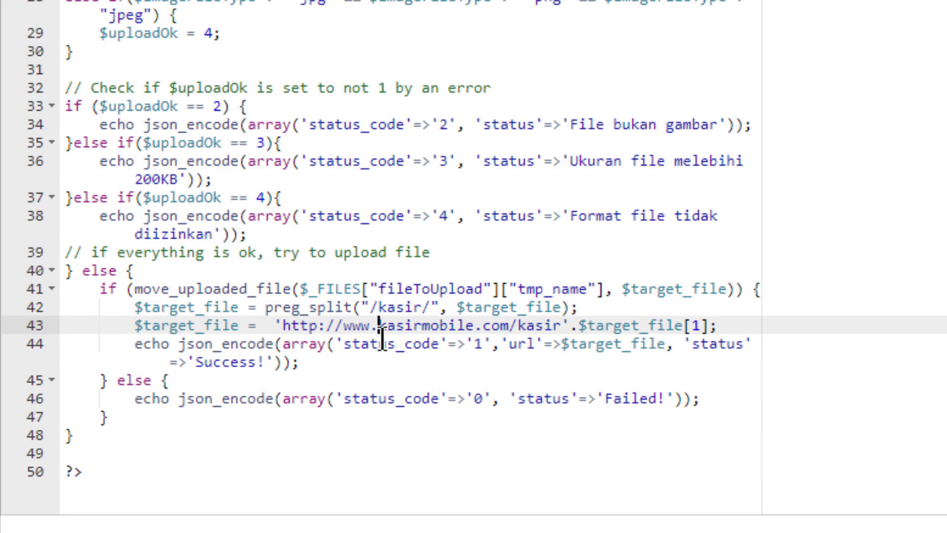
type("pos")
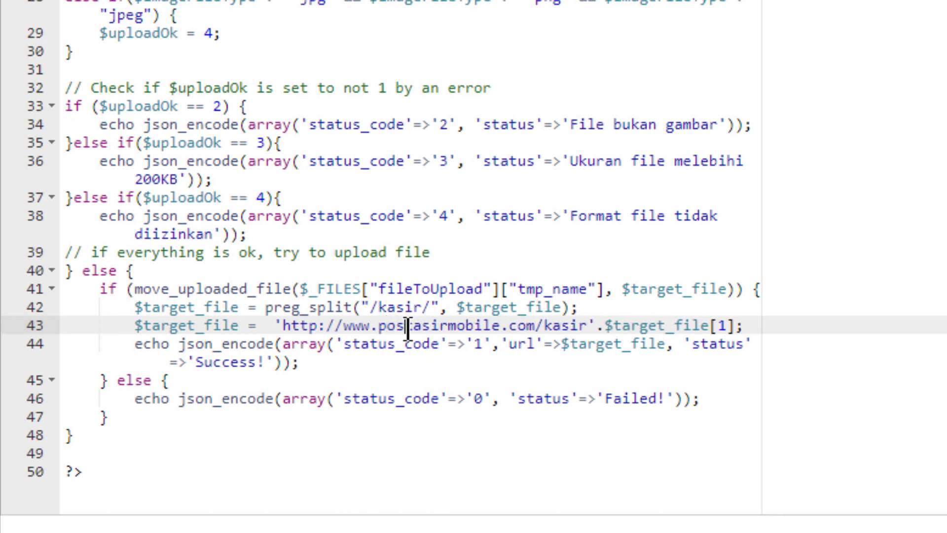
type(".")
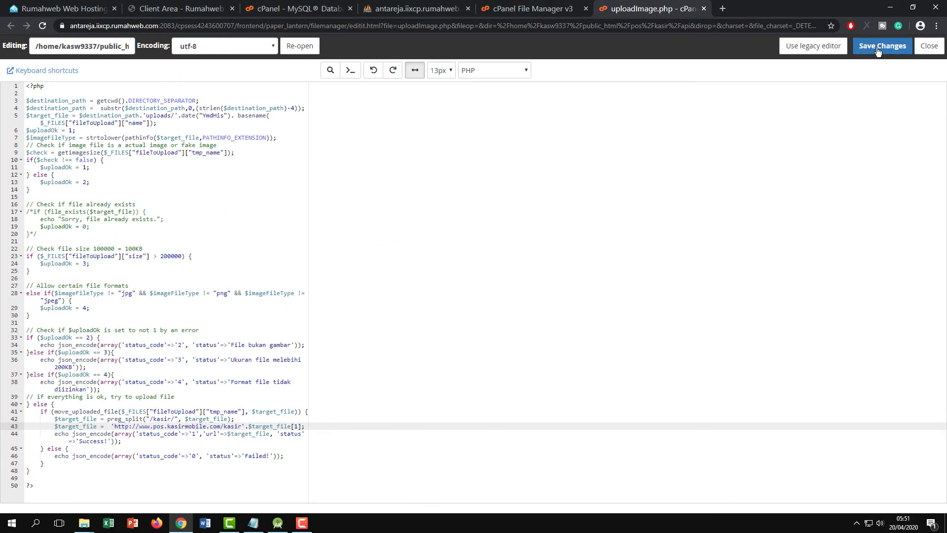
left_click(877, 46)
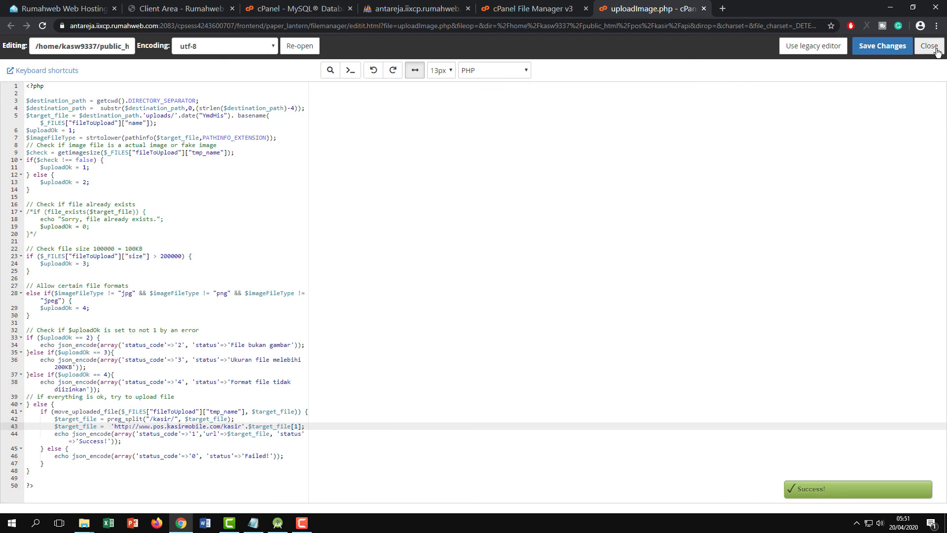
left_click(936, 49)
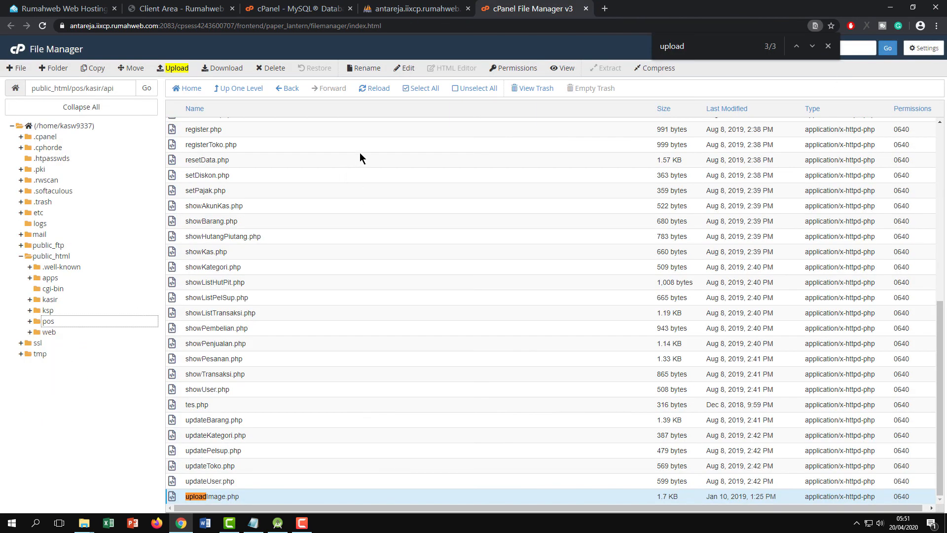